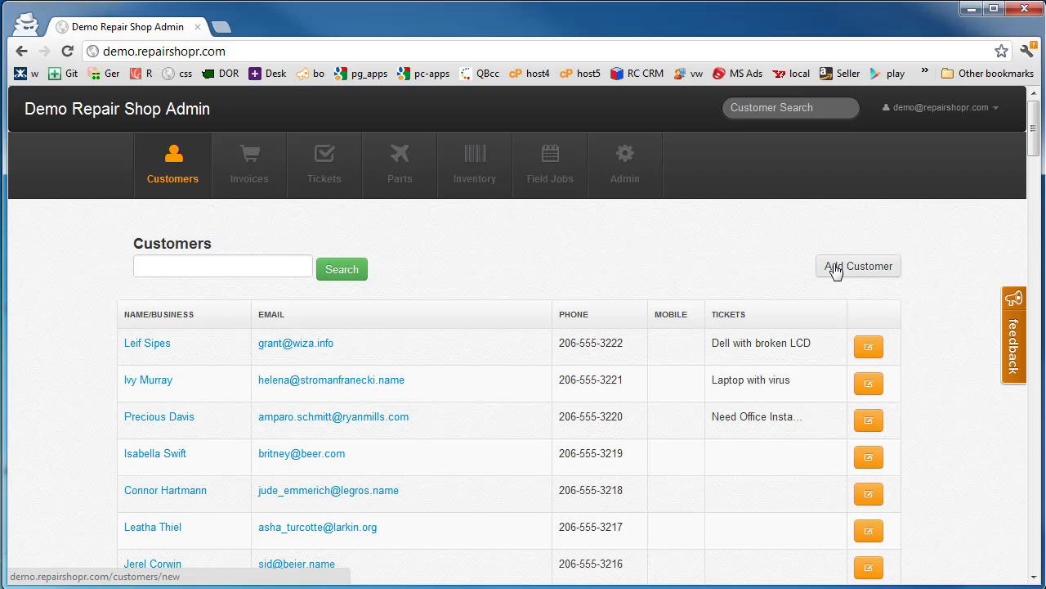
{"action": "left_click", "coordinate": [241, 173]}
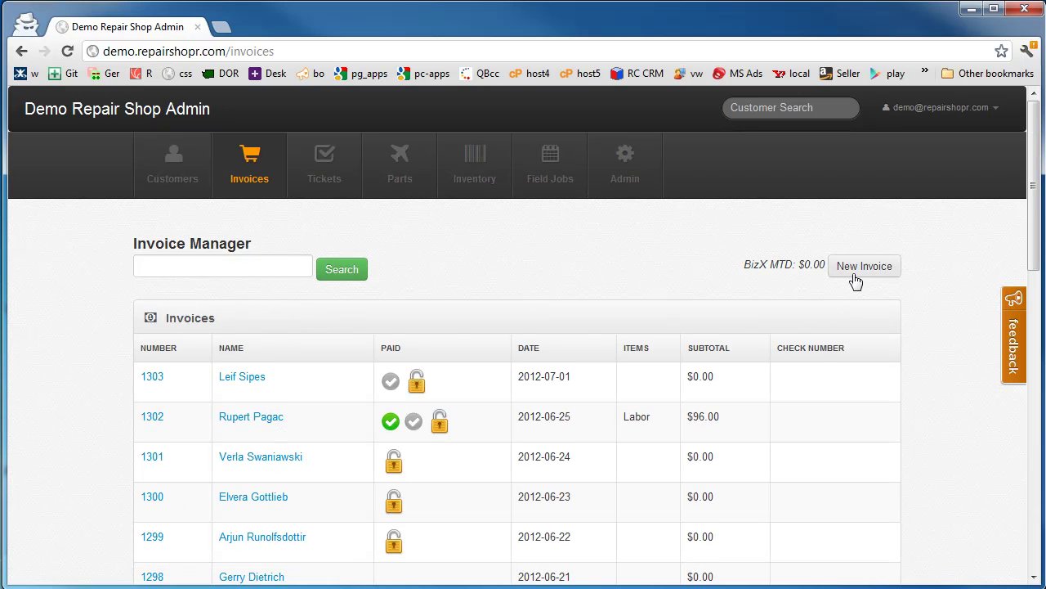
{"action": "left_click", "coordinate": [853, 273]}
{"action": "left_click", "coordinate": [194, 322]}
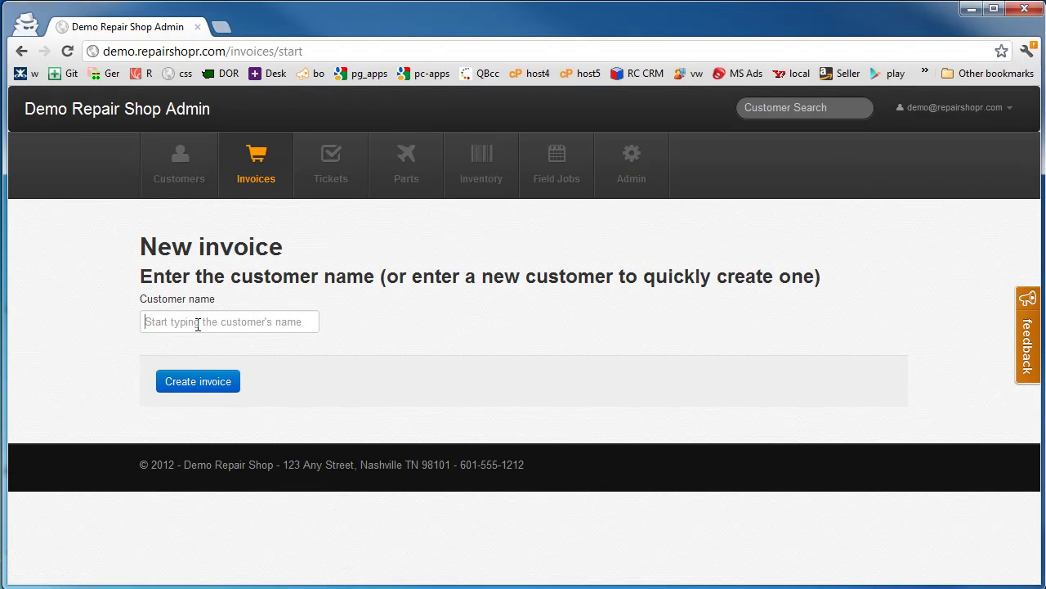
{"action": "type", "text": "john"}
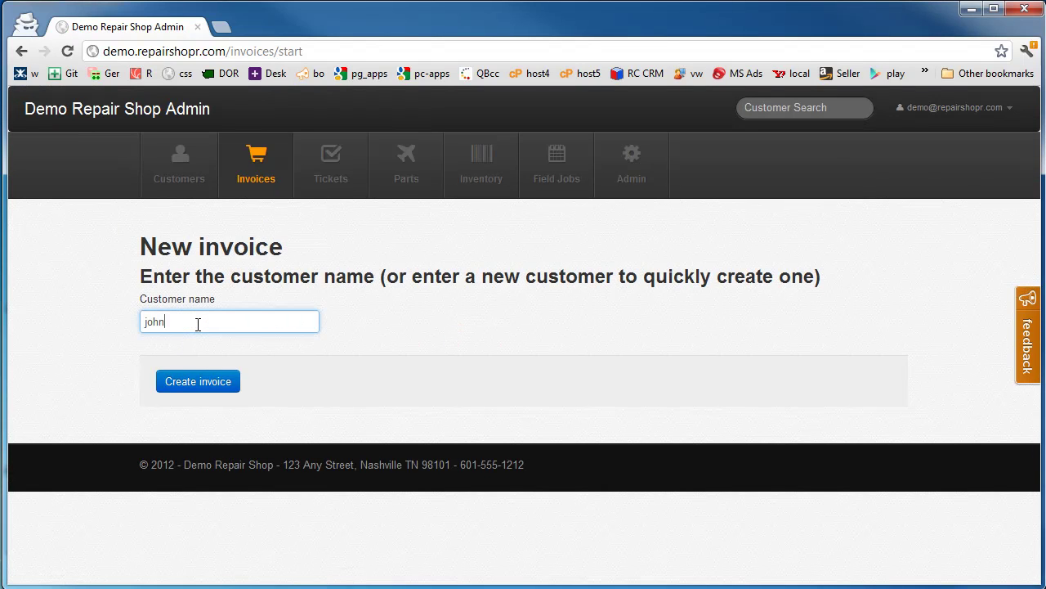
{"action": "left_click", "coordinate": [184, 345]}
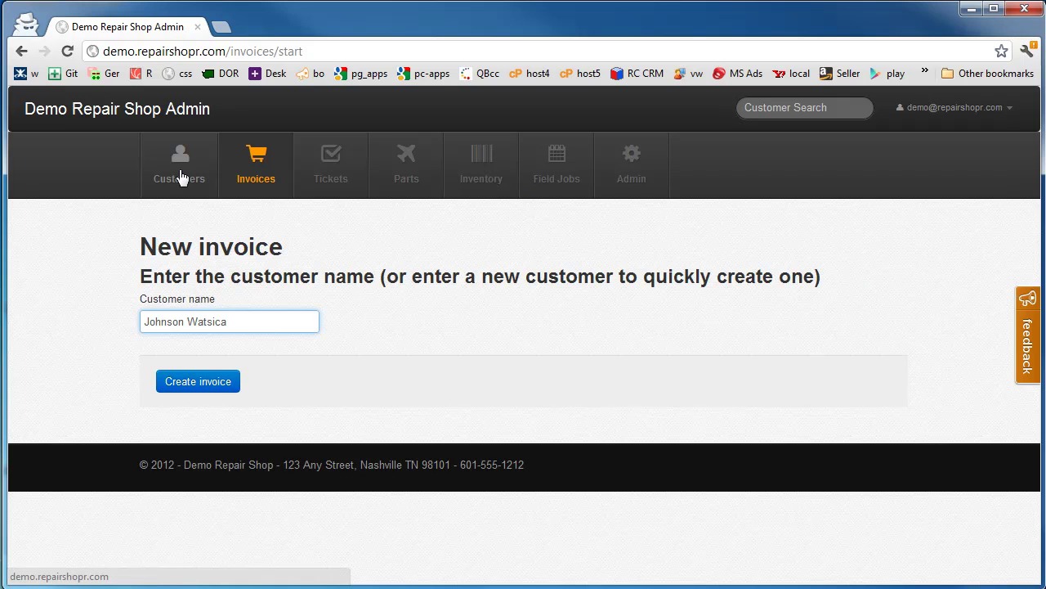
Search the customers by a partial name, open the first matching customer's detail page and review its invoices and tickets.
{"action": "left_click", "coordinate": [340, 174]}
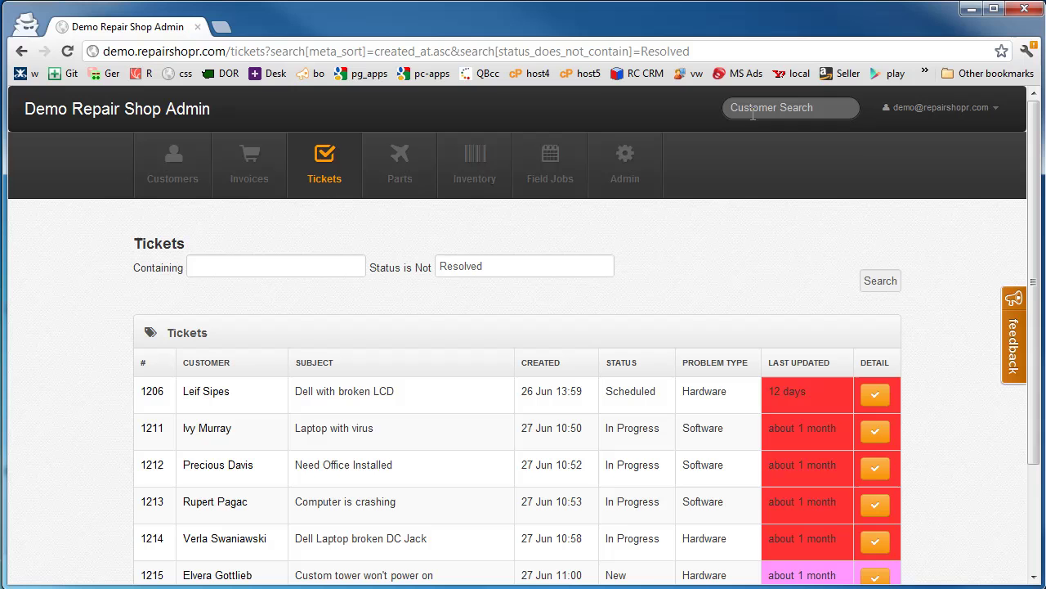
{"action": "left_click", "coordinate": [753, 114]}
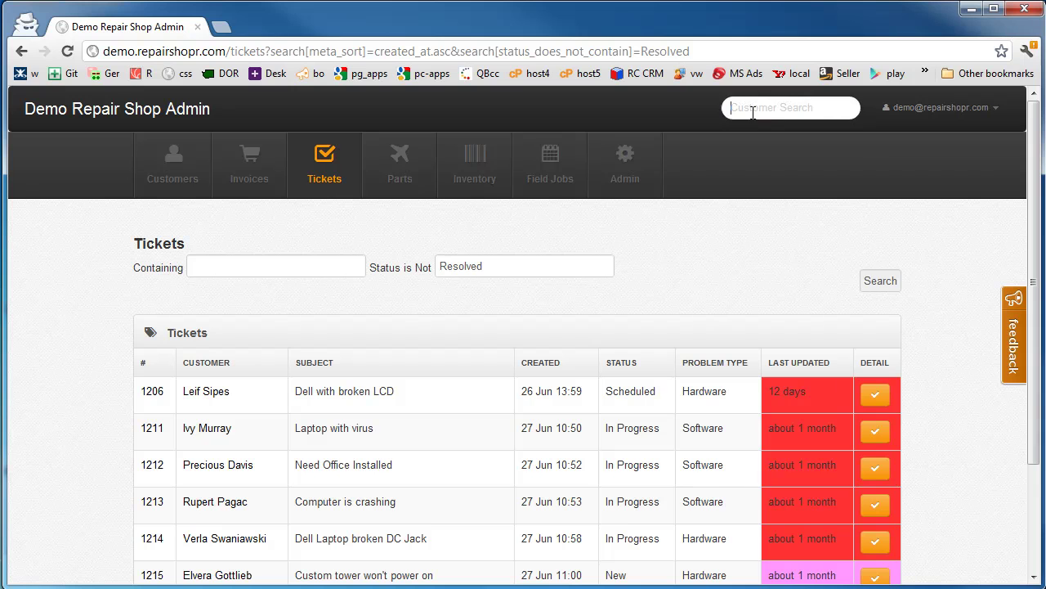
{"action": "type", "text": "john"}
{"action": "key", "text": "Return"}
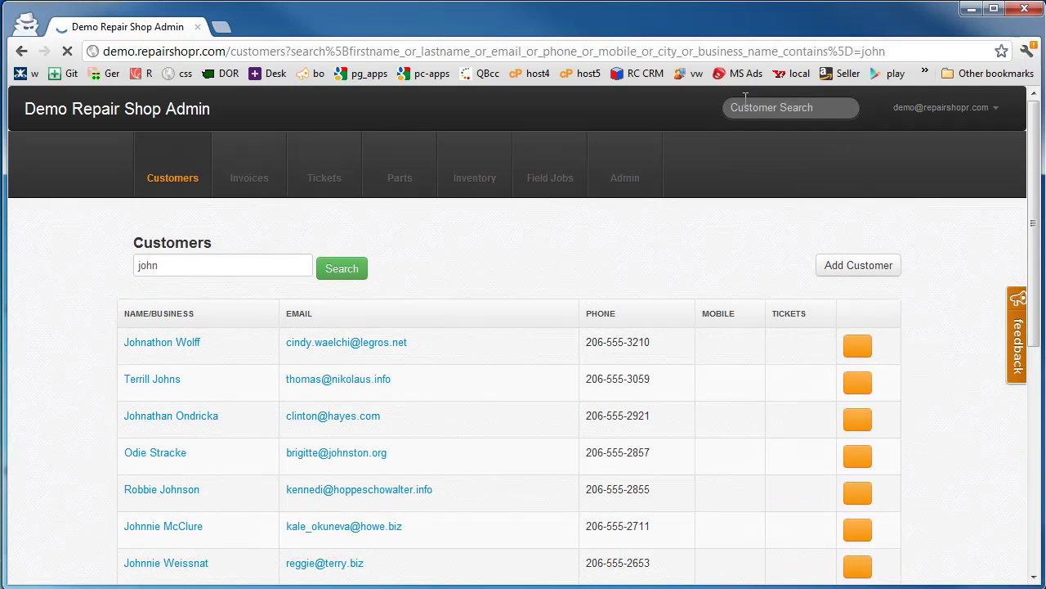
{"action": "left_click", "coordinate": [164, 345]}
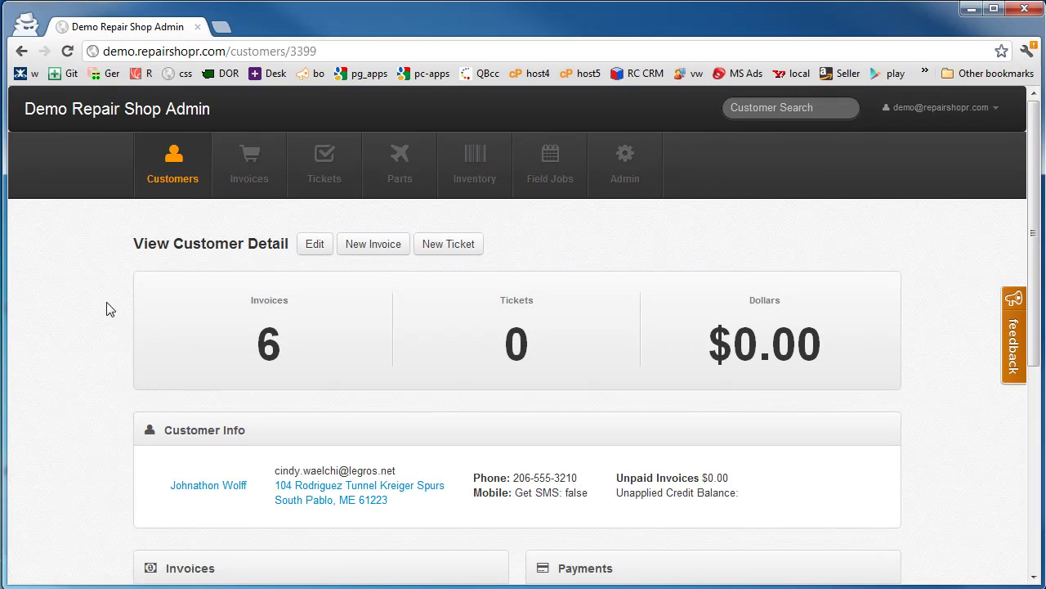
{"action": "scroll", "coordinate": [115, 305], "scroll_direction": "down", "scroll_amount": 5}
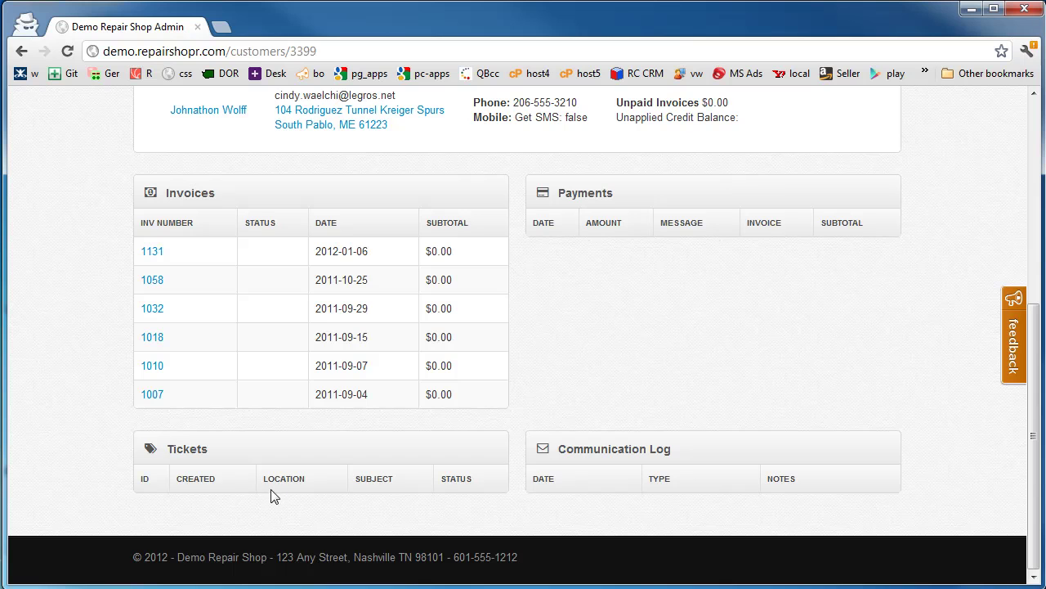
{"action": "scroll", "coordinate": [243, 381], "scroll_direction": "up", "scroll_amount": 4}
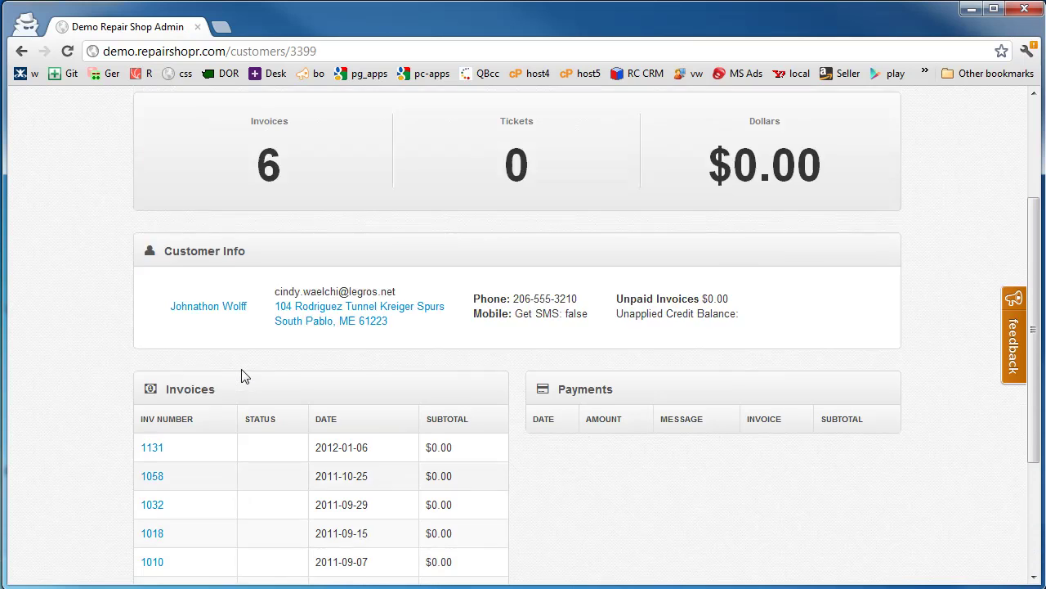
Start a new ticket for this customer with the subject "Black Dell Laptop - has a virus".
{"action": "left_click", "coordinate": [447, 174]}
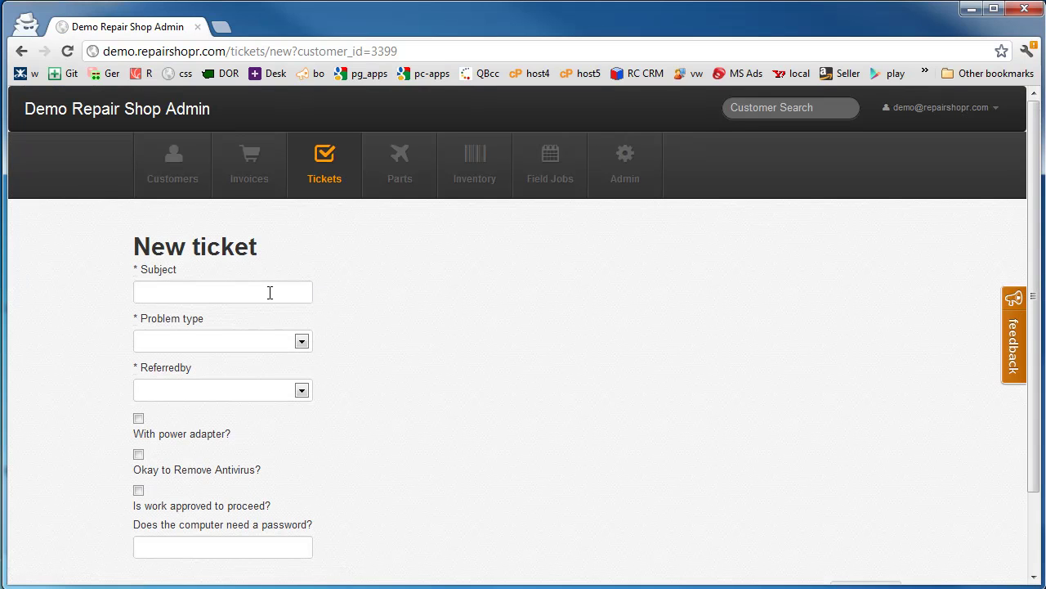
{"action": "left_click", "coordinate": [270, 293]}
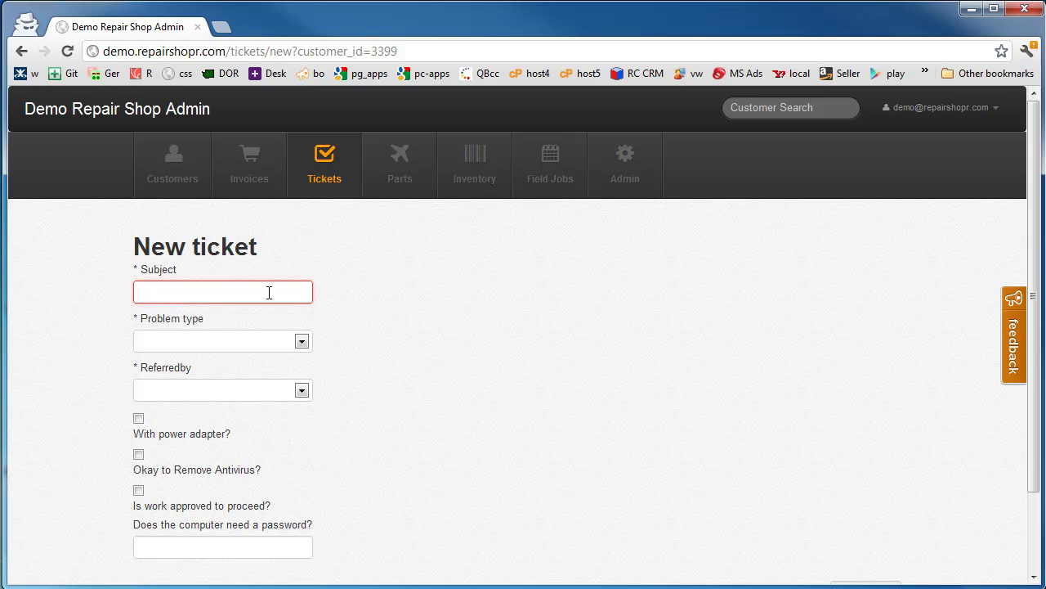
{"action": "type", "text": "Black "}
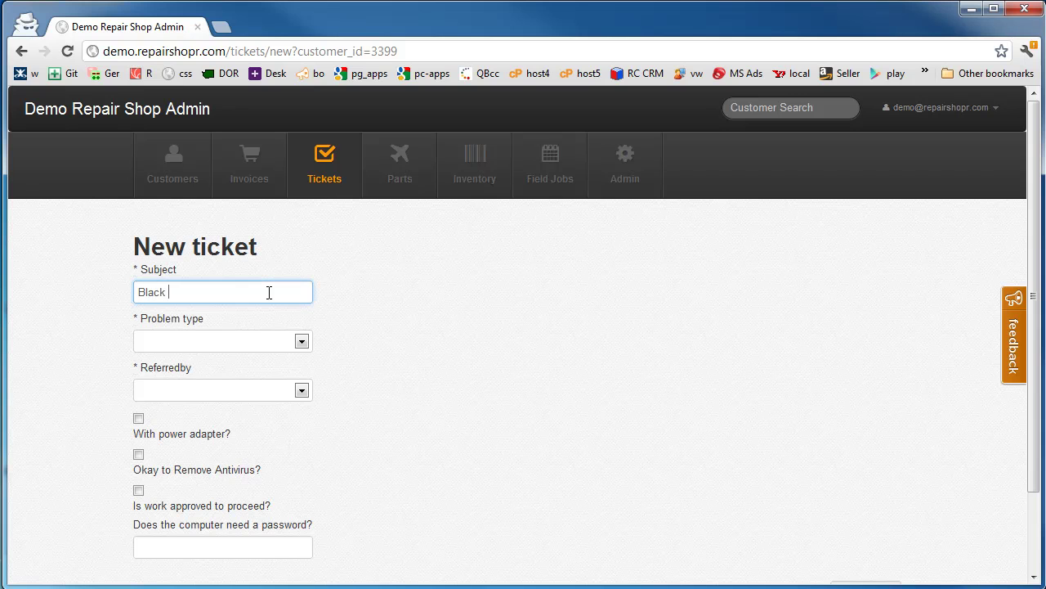
{"action": "type", "text": "Dell Lapo"}
{"action": "type", "text": "op - has a virus"}
Set the ticket's problem type to Virus and referral source to Google, and mark it as including the power adapter.
{"action": "left_click", "coordinate": [248, 341]}
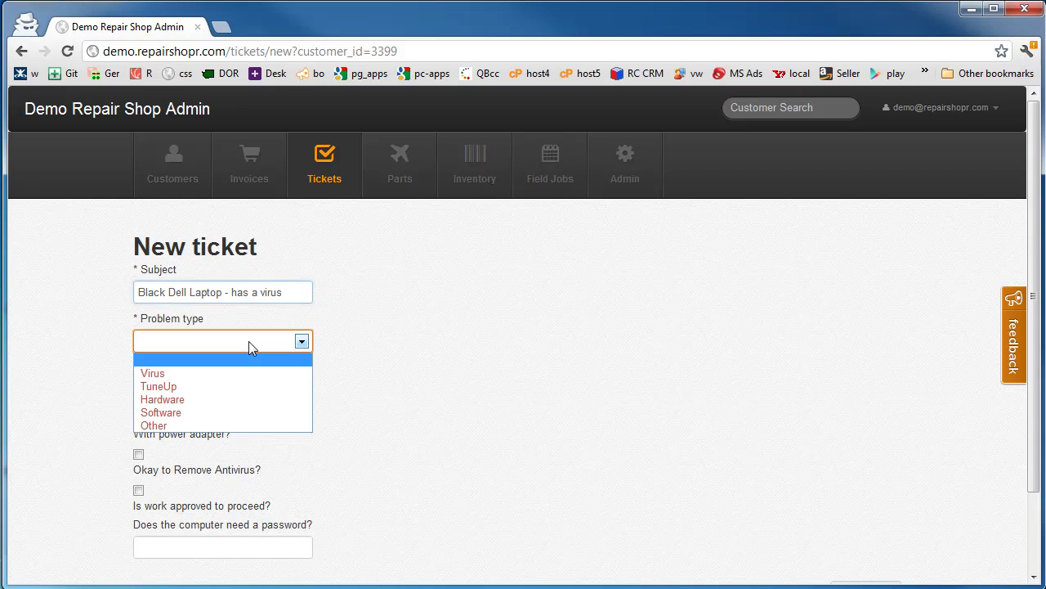
{"action": "left_click", "coordinate": [197, 376]}
{"action": "left_click", "coordinate": [255, 393]}
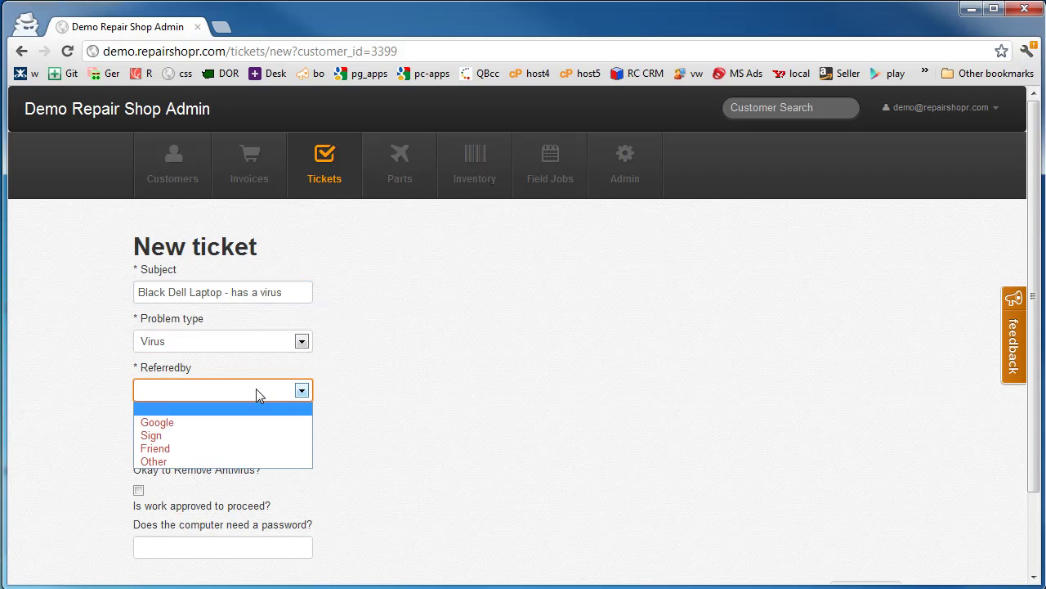
{"action": "left_click", "coordinate": [160, 423]}
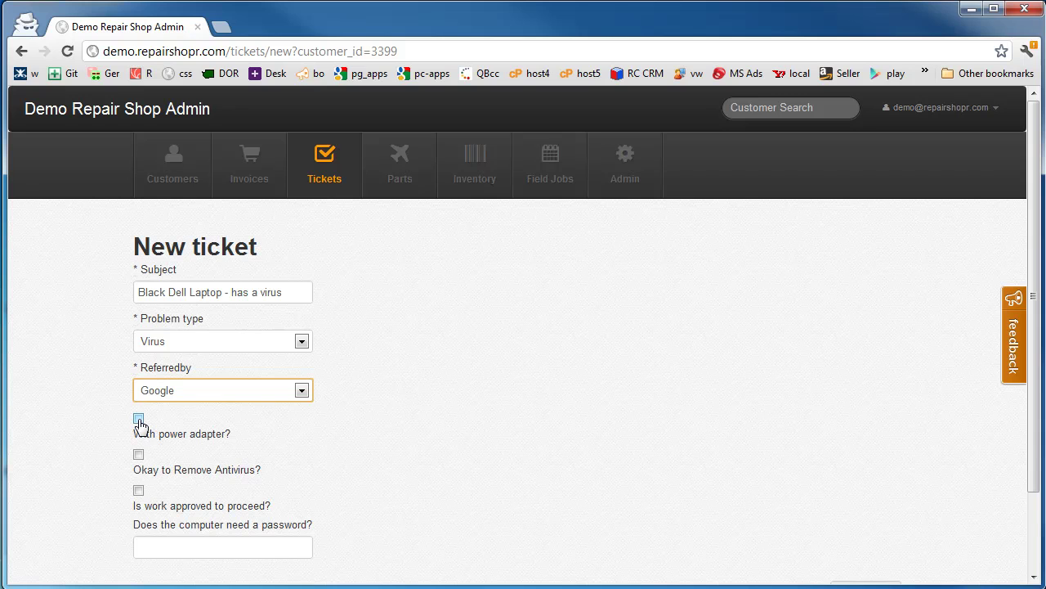
{"action": "left_click", "coordinate": [139, 421]}
Enter the computer's password in the ticket's password field and create the ticket.
{"action": "scroll", "coordinate": [96, 442], "scroll_direction": "down", "scroll_amount": 2}
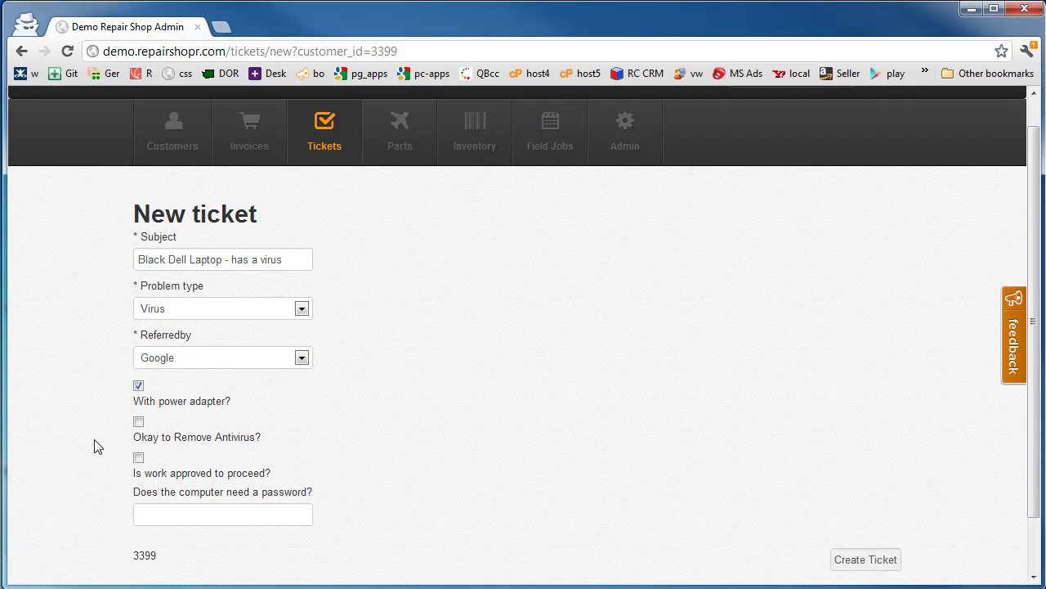
{"action": "scroll", "coordinate": [118, 437], "scroll_direction": "down", "scroll_amount": 1}
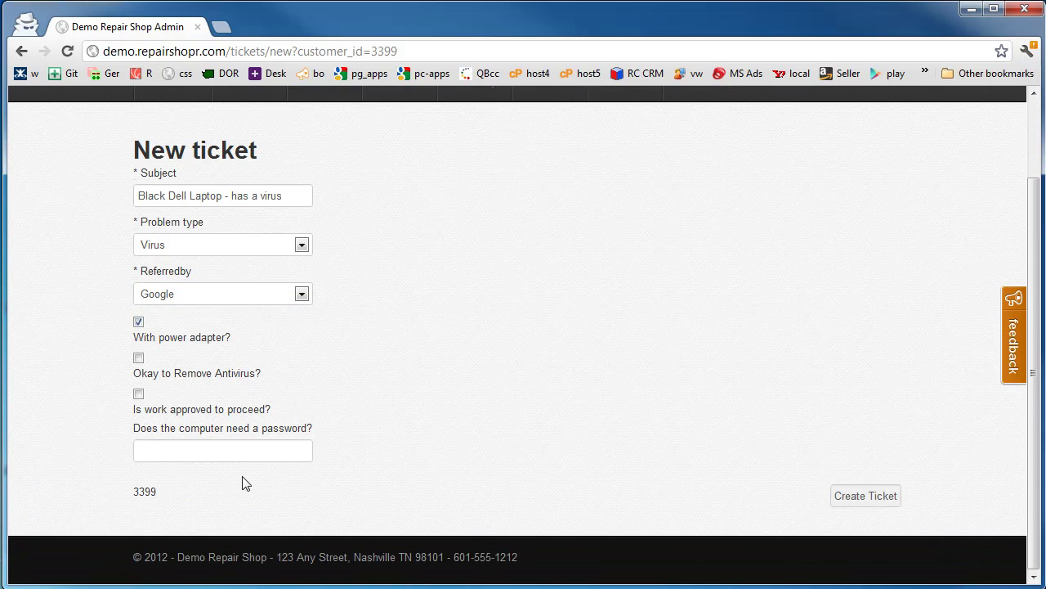
{"action": "left_click", "coordinate": [224, 452]}
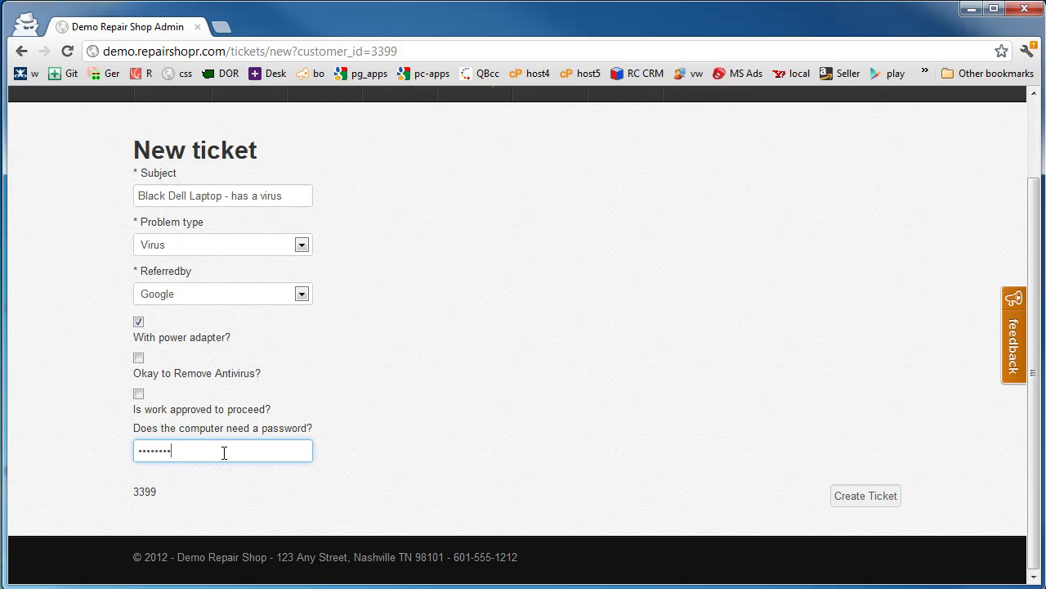
{"action": "left_click", "coordinate": [852, 498]}
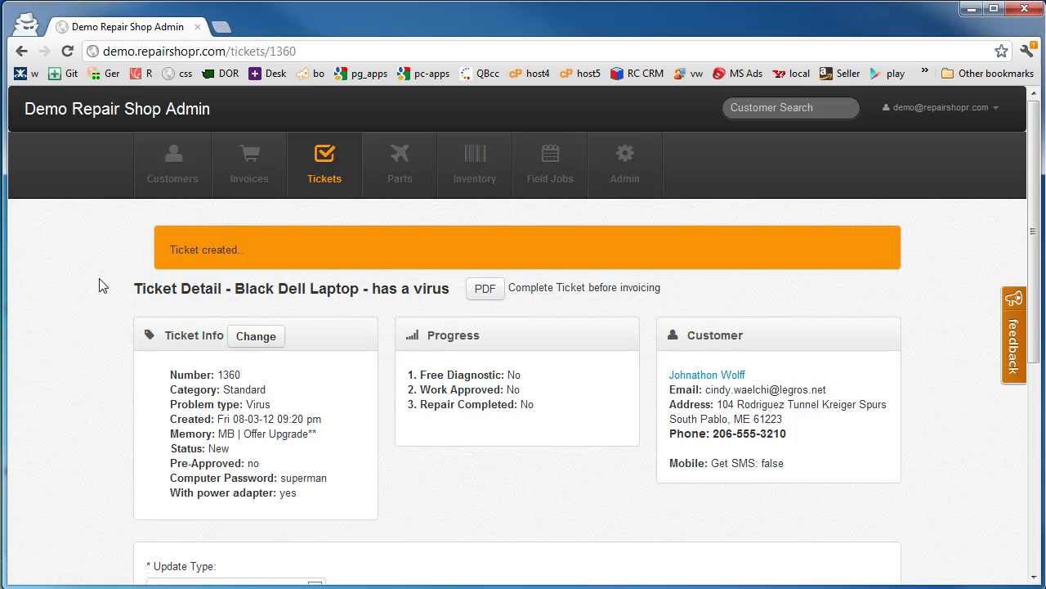
Review the new ticket's progress, set the comment's update type to Problem, and enlarge the comment body box.
{"action": "scroll", "coordinate": [98, 285], "scroll_direction": "down", "scroll_amount": 1}
{"action": "scroll", "coordinate": [150, 290], "scroll_direction": "down", "scroll_amount": 3}
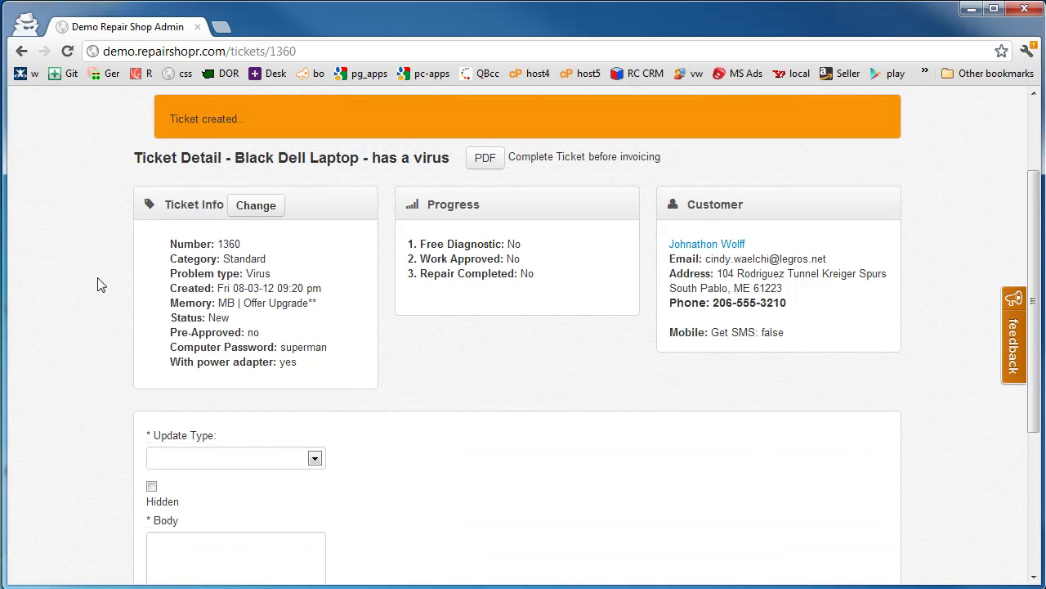
{"action": "left_click_drag", "start_coordinate": [542, 273], "coordinate": [410, 247]}
{"action": "left_click", "coordinate": [539, 289]}
{"action": "scroll", "coordinate": [465, 389], "scroll_direction": "down", "scroll_amount": 1}
{"action": "scroll", "coordinate": [356, 425], "scroll_direction": "down", "scroll_amount": 4}
{"action": "left_click", "coordinate": [290, 300]}
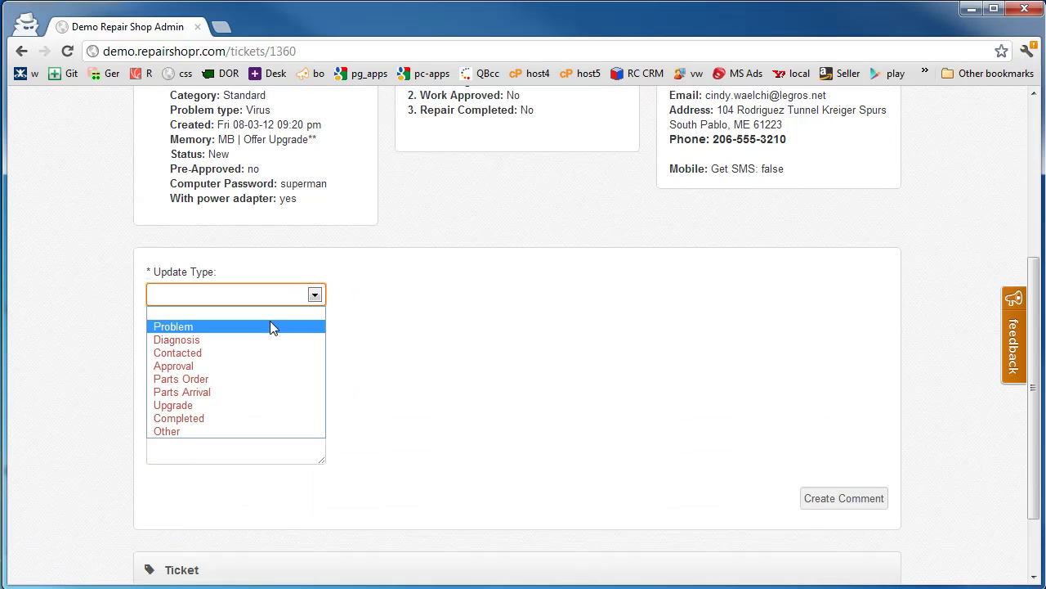
{"action": "left_click", "coordinate": [270, 321]}
{"action": "left_click", "coordinate": [249, 393]}
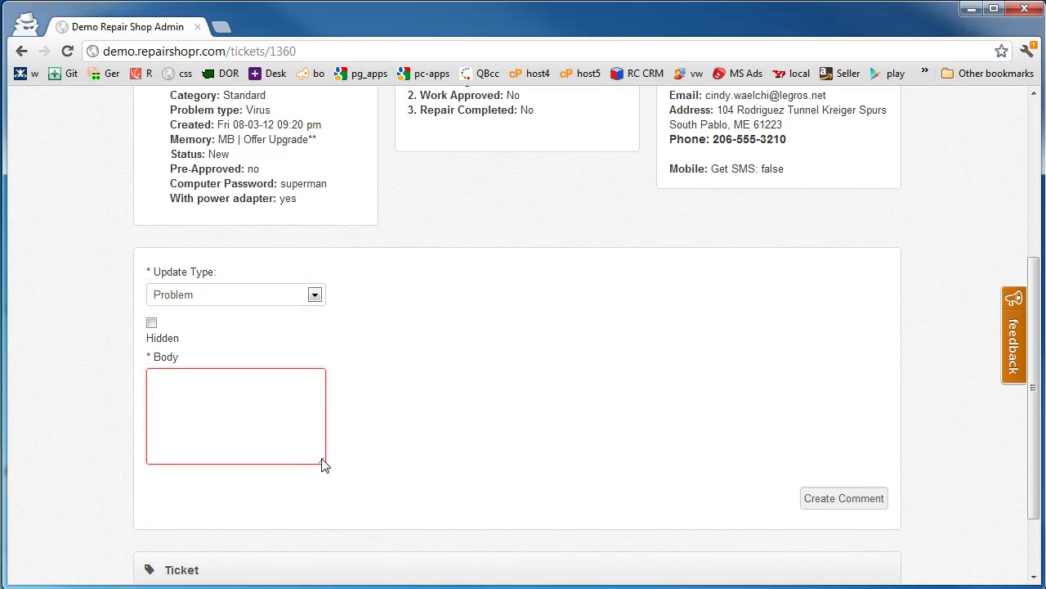
{"action": "left_click_drag", "start_coordinate": [323, 462], "coordinate": [544, 536]}
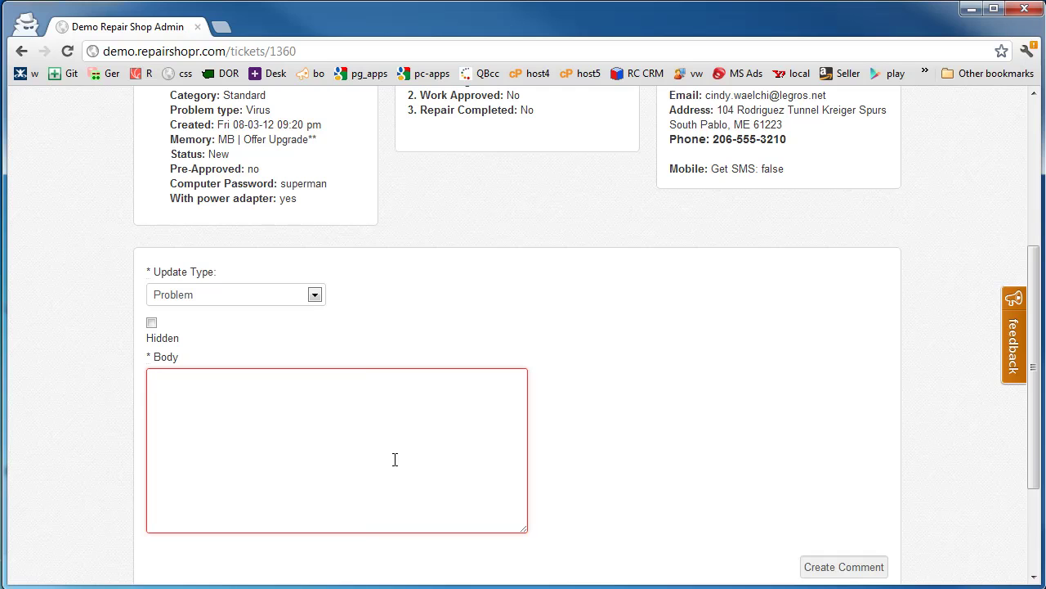
Create a comment saying the Dell came in with an apparent virus, a diagnosis will follow asap, and it came with power cord, ending "thanks!".
{"action": "type", "text": "Dell came"}
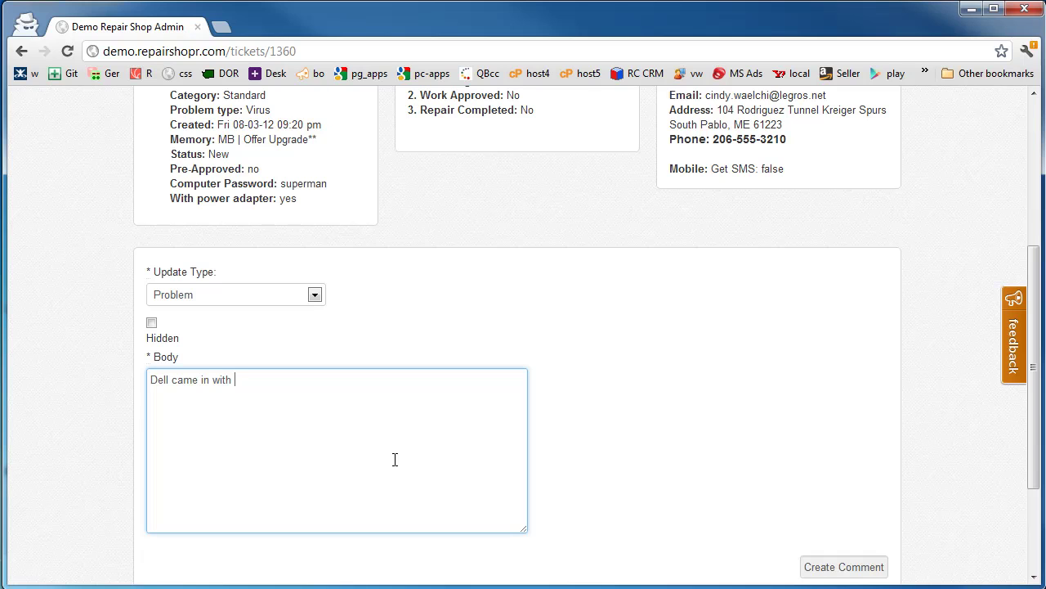
{"action": "type", "text": " in with"}
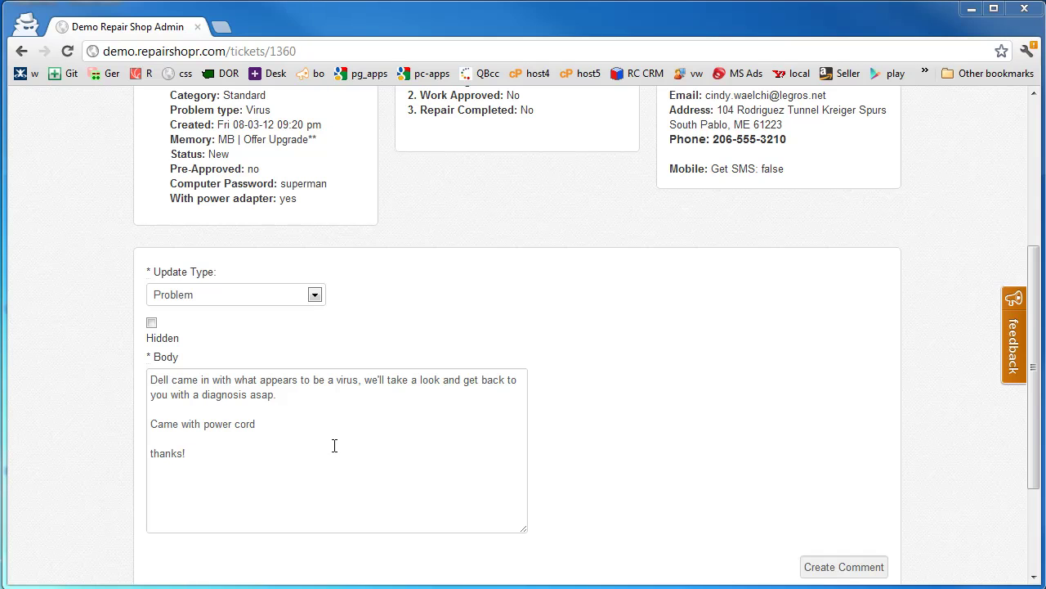
{"action": "left_click", "coordinate": [811, 566]}
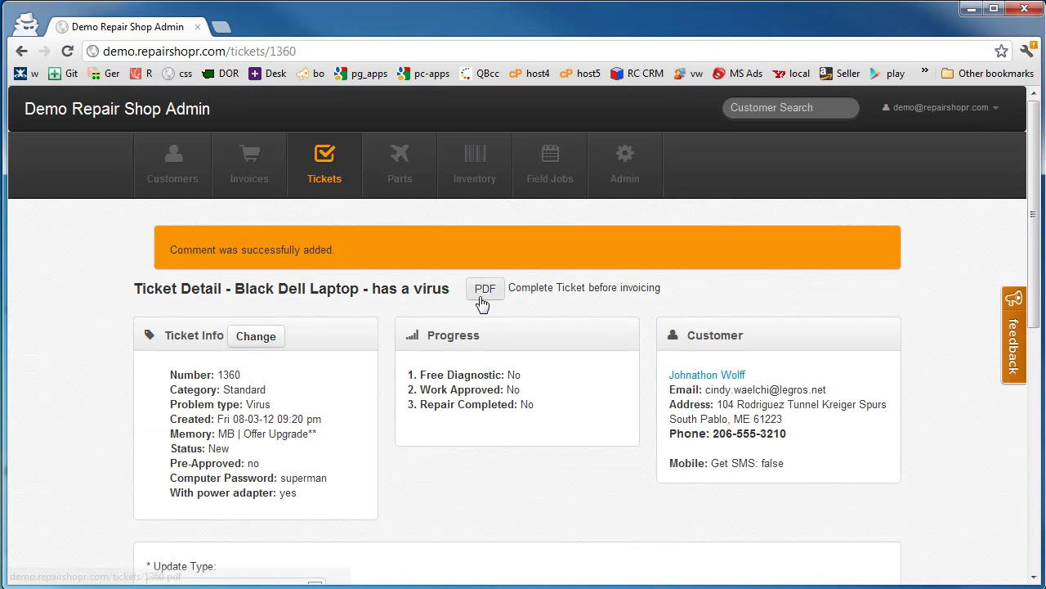
Open the ticket's PDF, check its print preview, and return to the ticket without printing.
{"action": "left_click", "coordinate": [485, 289]}
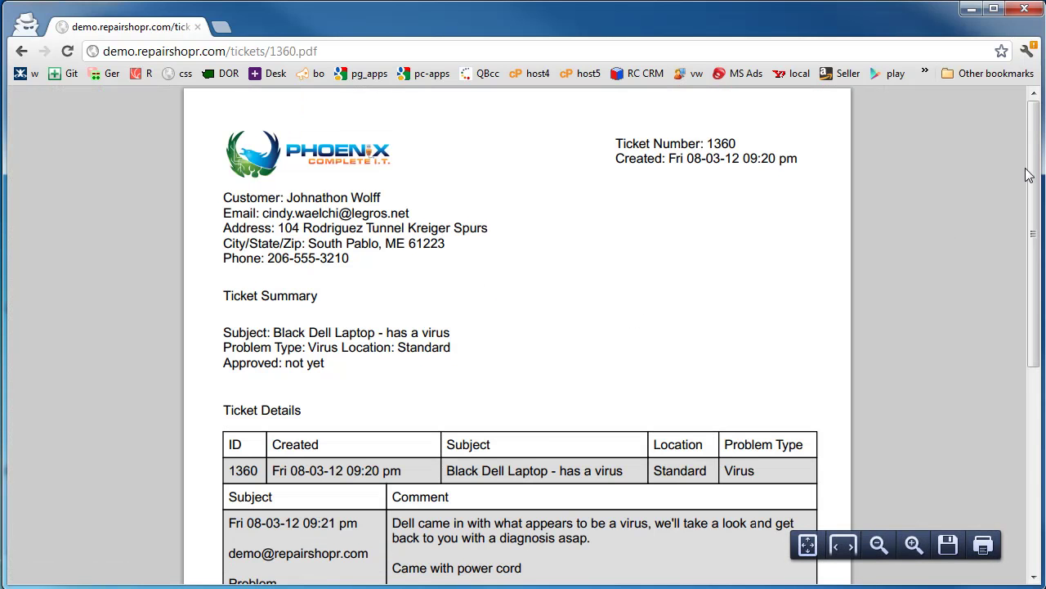
{"action": "mouse_move", "coordinate": [1034, 169]}
{"action": "left_mouse_down"}
{"action": "mouse_move", "coordinate": [1032, 241]}
{"action": "mouse_move", "coordinate": [1031, 149]}
{"action": "left_mouse_up"}
{"action": "left_click", "coordinate": [981, 545]}
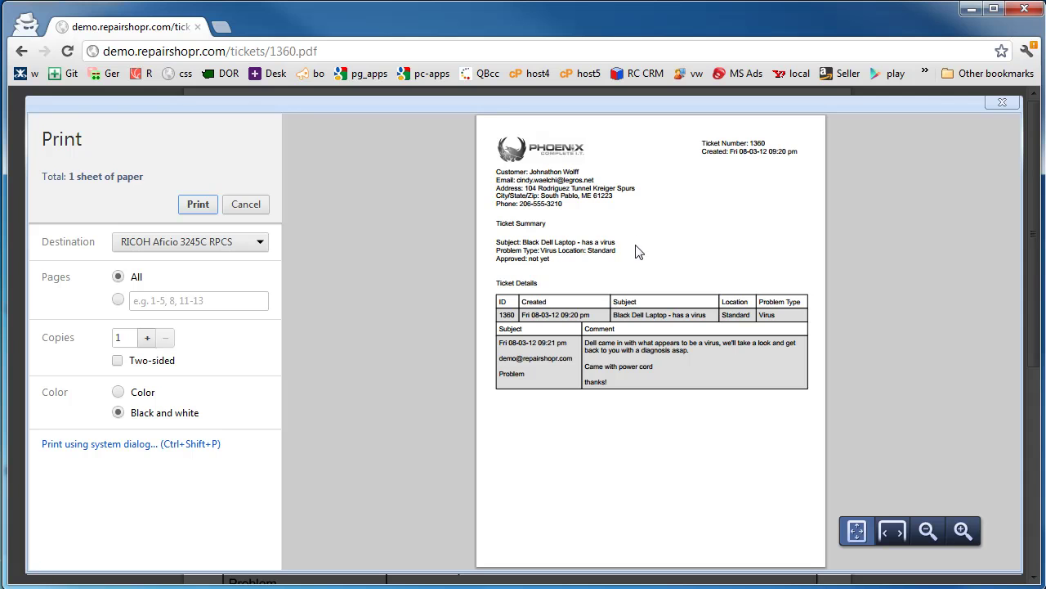
{"action": "left_click", "coordinate": [245, 204]}
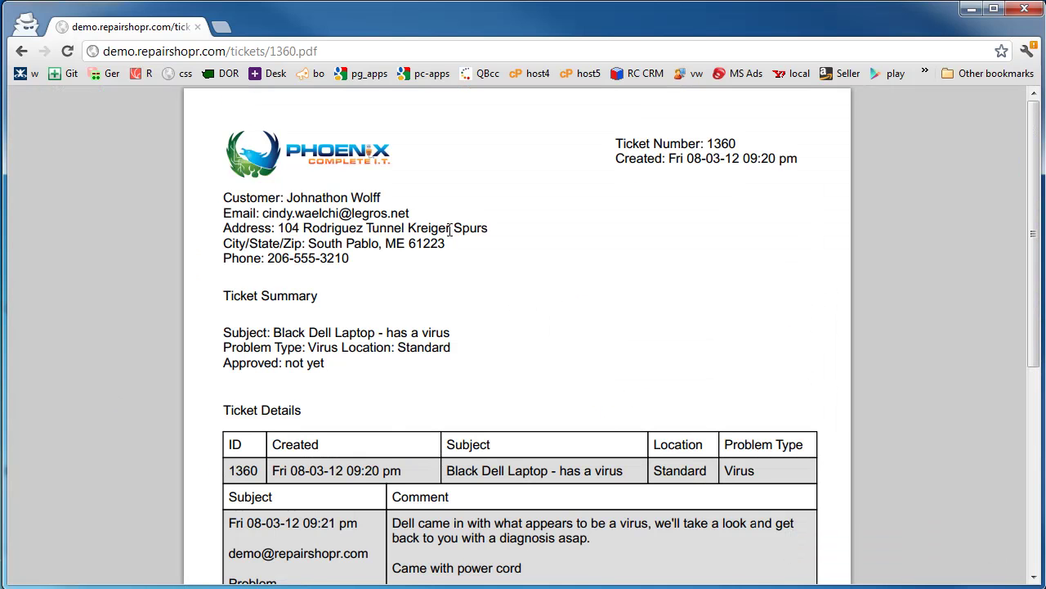
{"action": "left_click", "coordinate": [22, 52]}
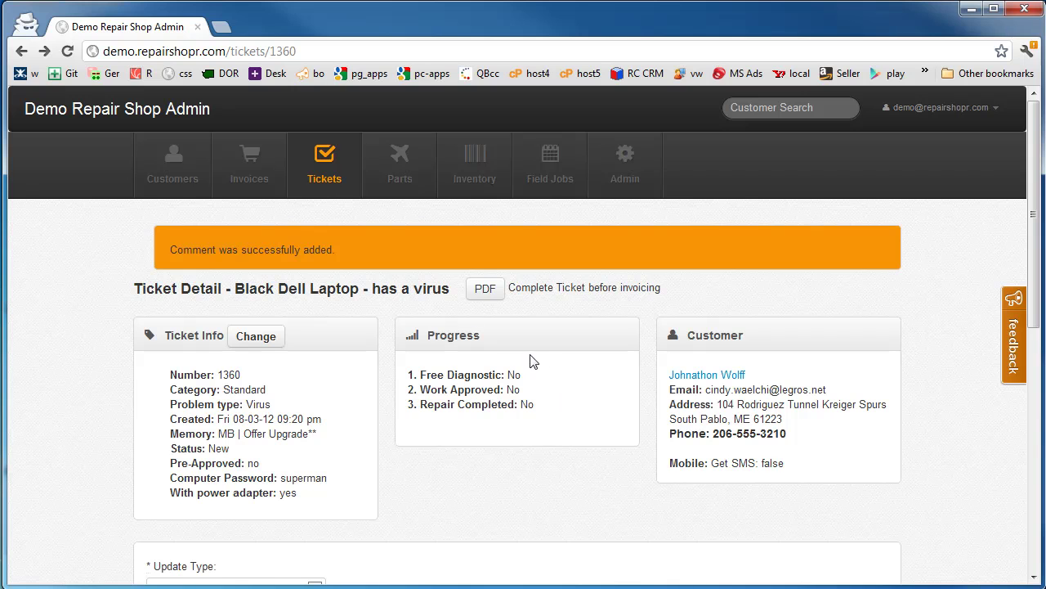
Go to the list of unresolved tickets and reopen the "Black Dell Laptop - has a virus" ticket at its comment form.
{"action": "left_click", "coordinate": [334, 189]}
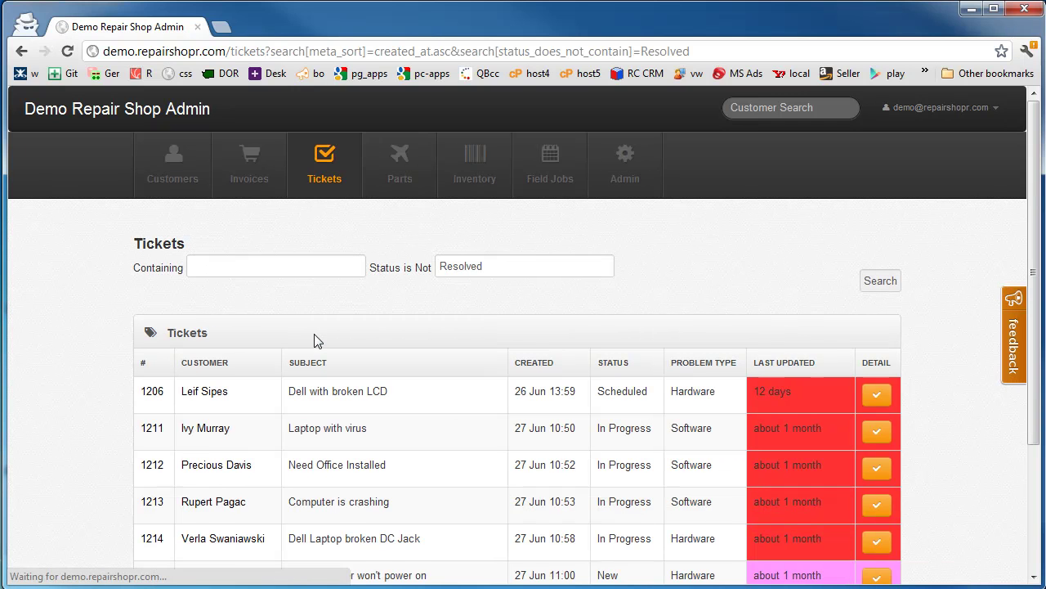
{"action": "scroll", "coordinate": [317, 341], "scroll_direction": "down", "scroll_amount": 3}
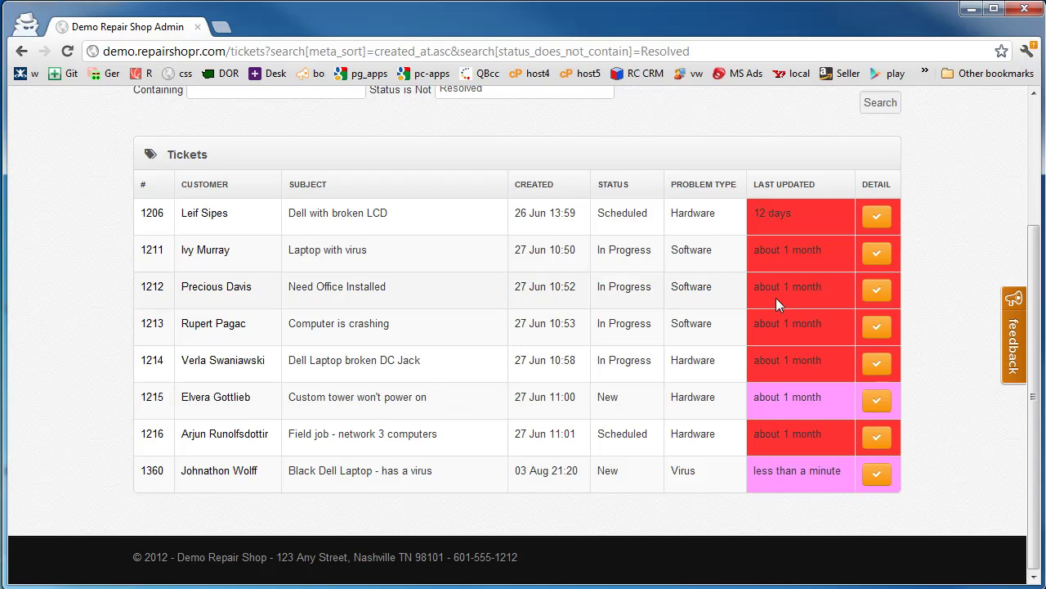
{"action": "left_click", "coordinate": [152, 473]}
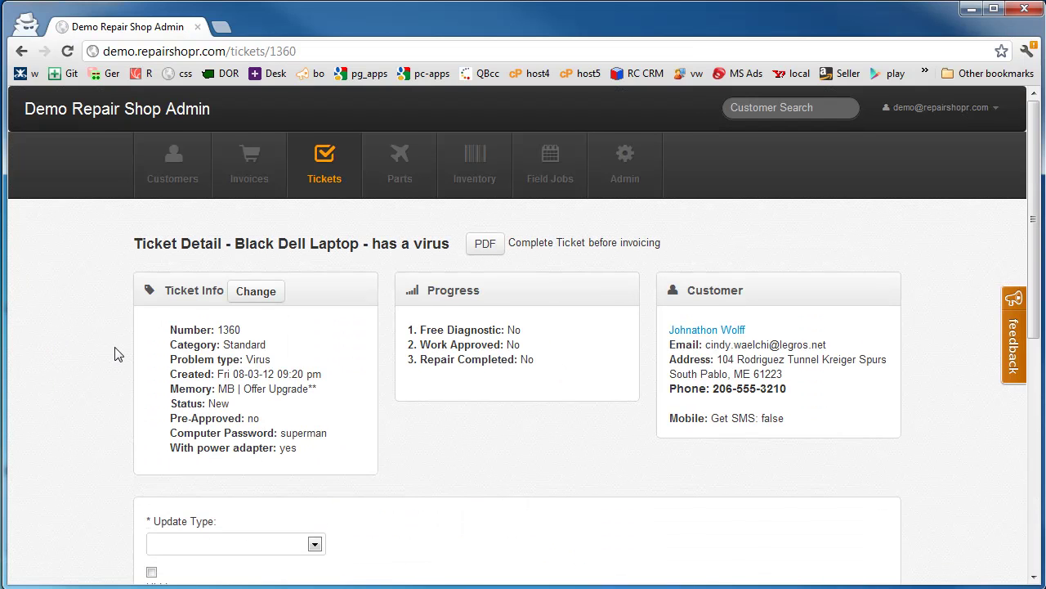
{"action": "scroll", "coordinate": [114, 353], "scroll_direction": "down", "scroll_amount": 3}
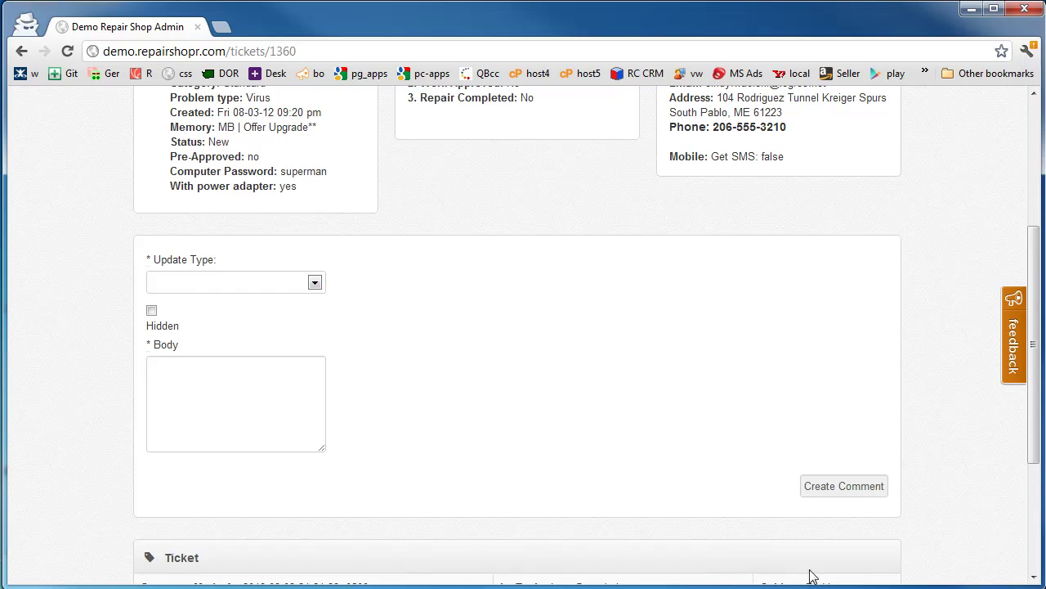
Create a Diagnosis comment saying the virus can surely be removed, approval is needed for one hour at $75/hr, and the customer can reply or call.
{"action": "key", "text": "Down"}
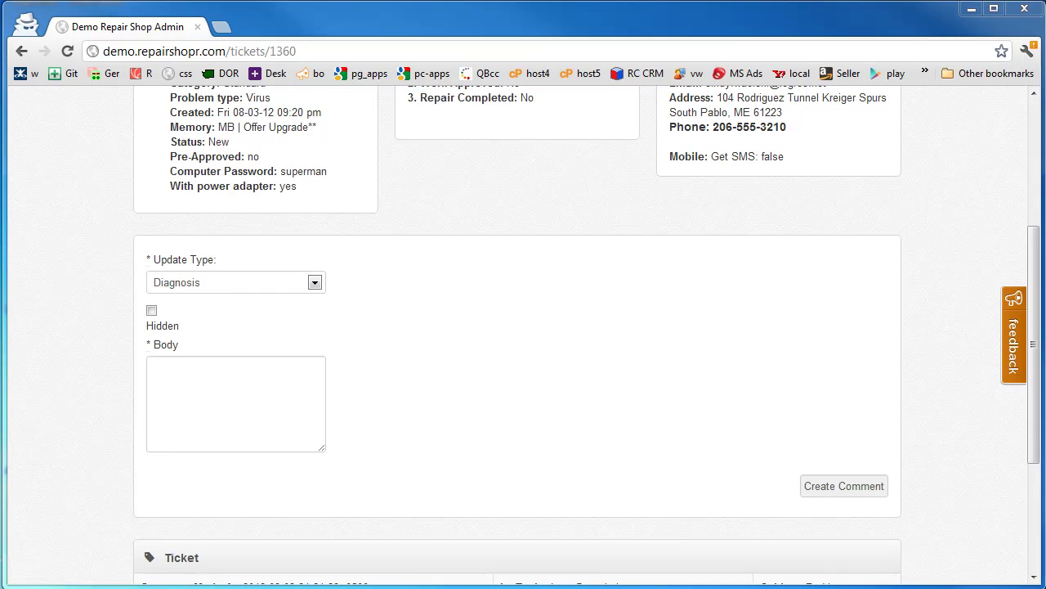
{"action": "type", "text": "The computer does have a virus, we have seen this one a number of times lately - we can surely remove it.  We just need approval to spend on hour on it in the shop here, at $75/hr.  You can reply to this or call us any time - thanks!"}
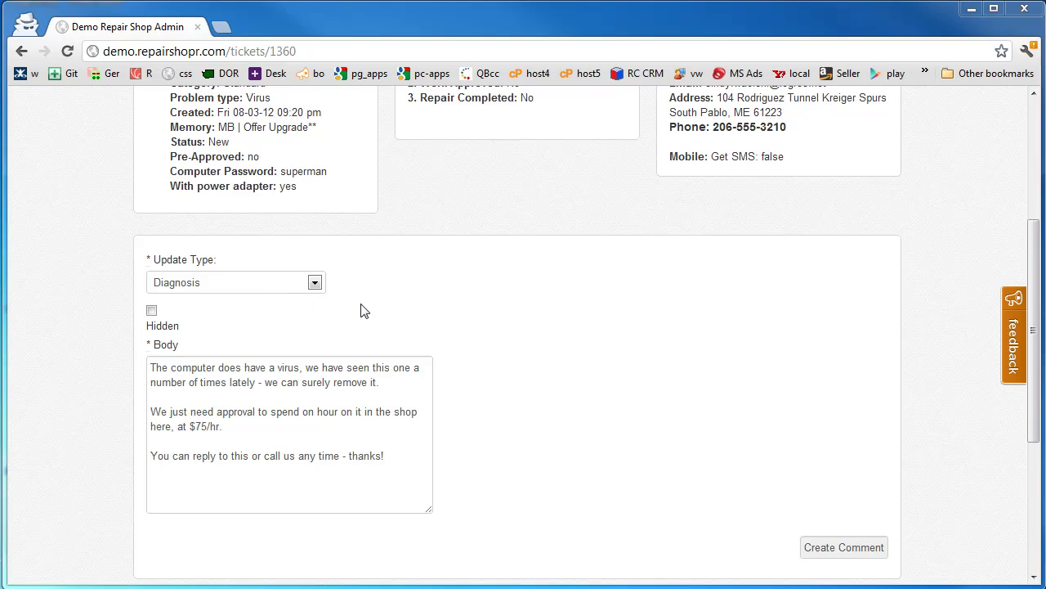
{"action": "scroll", "coordinate": [368, 307], "scroll_direction": "up", "scroll_amount": 2}
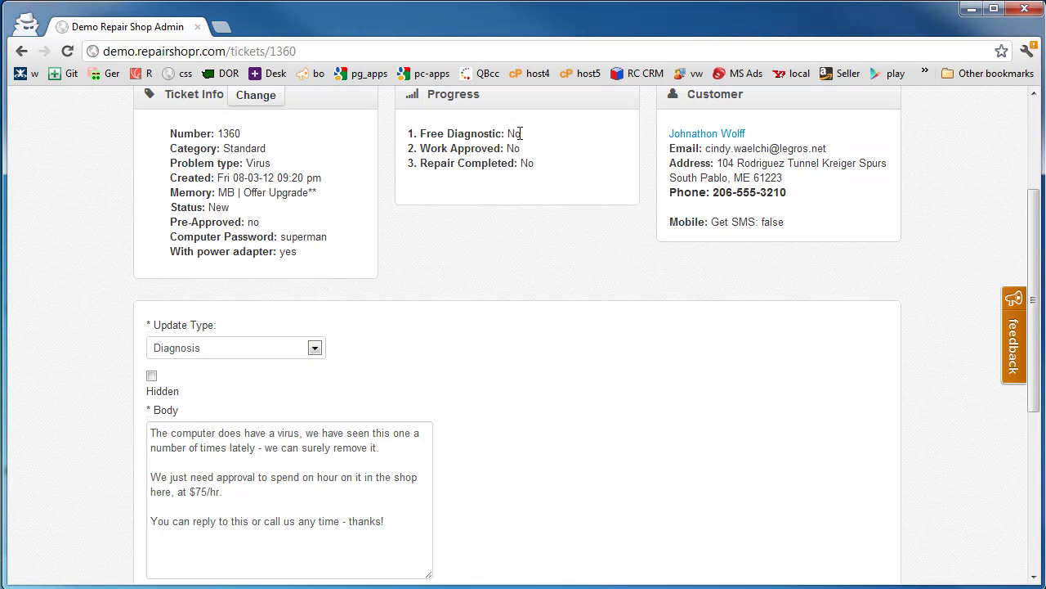
{"action": "left_click_drag", "start_coordinate": [521, 133], "coordinate": [424, 132]}
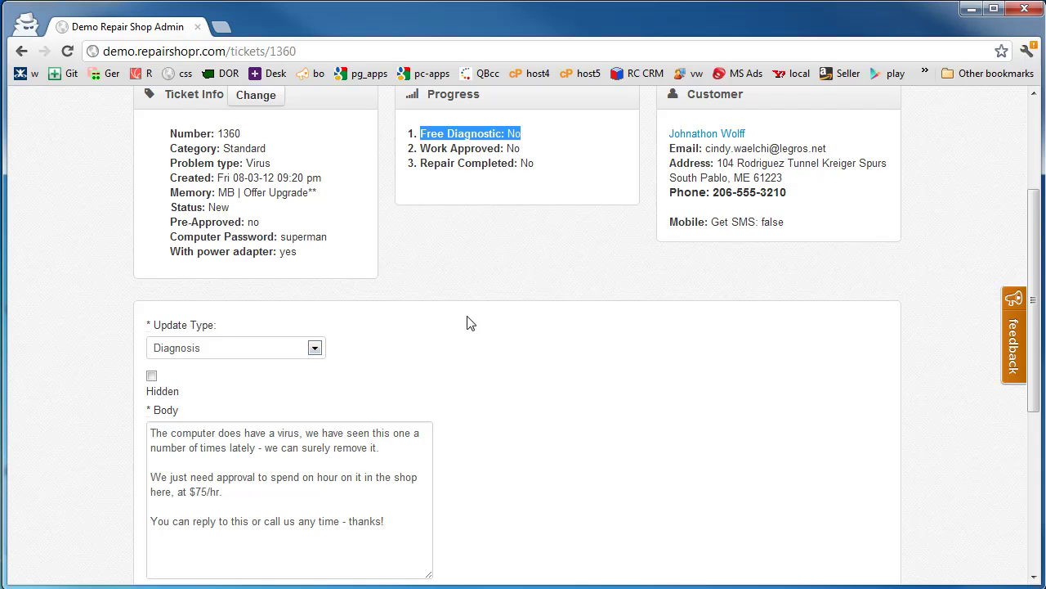
{"action": "left_click", "coordinate": [467, 360]}
{"action": "scroll", "coordinate": [467, 360], "scroll_direction": "down", "scroll_amount": 1}
{"action": "scroll", "coordinate": [467, 360], "scroll_direction": "down", "scroll_amount": 4}
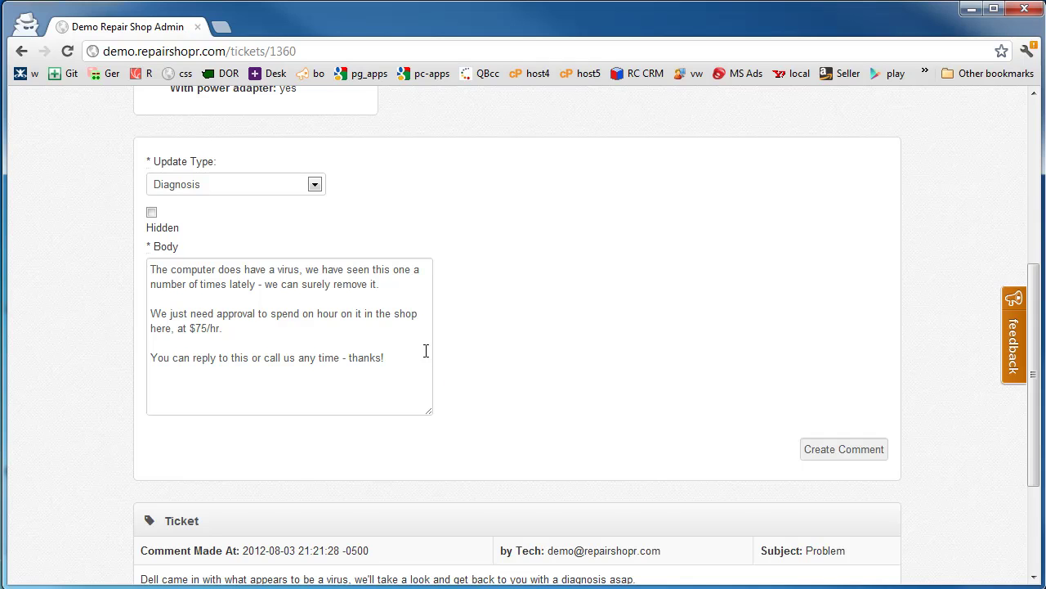
{"action": "left_click", "coordinate": [816, 454]}
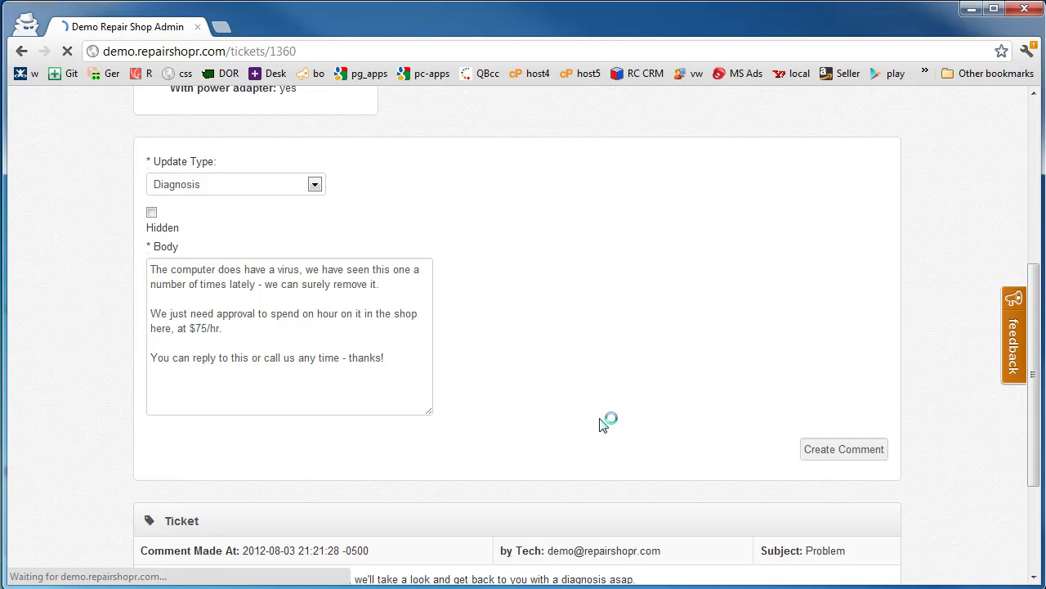
Try the comment form's Hidden option on and off, and review the comments posted on the ticket.
{"action": "scroll", "coordinate": [409, 431], "scroll_direction": "down", "scroll_amount": 5}
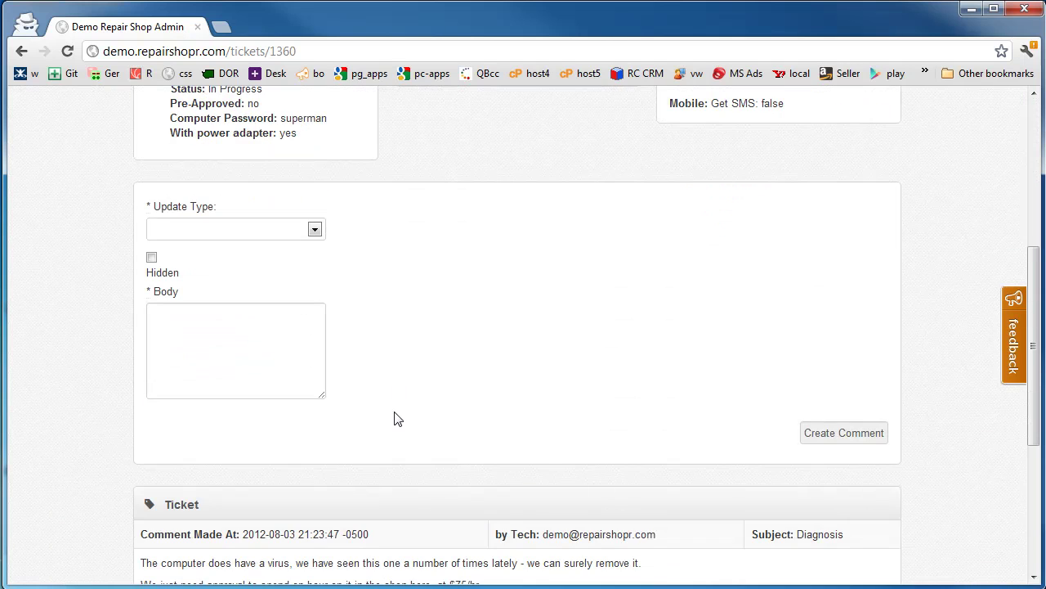
{"action": "left_click", "coordinate": [151, 260]}
{"action": "left_click", "coordinate": [151, 259]}
{"action": "scroll", "coordinate": [472, 439], "scroll_direction": "up", "scroll_amount": 1}
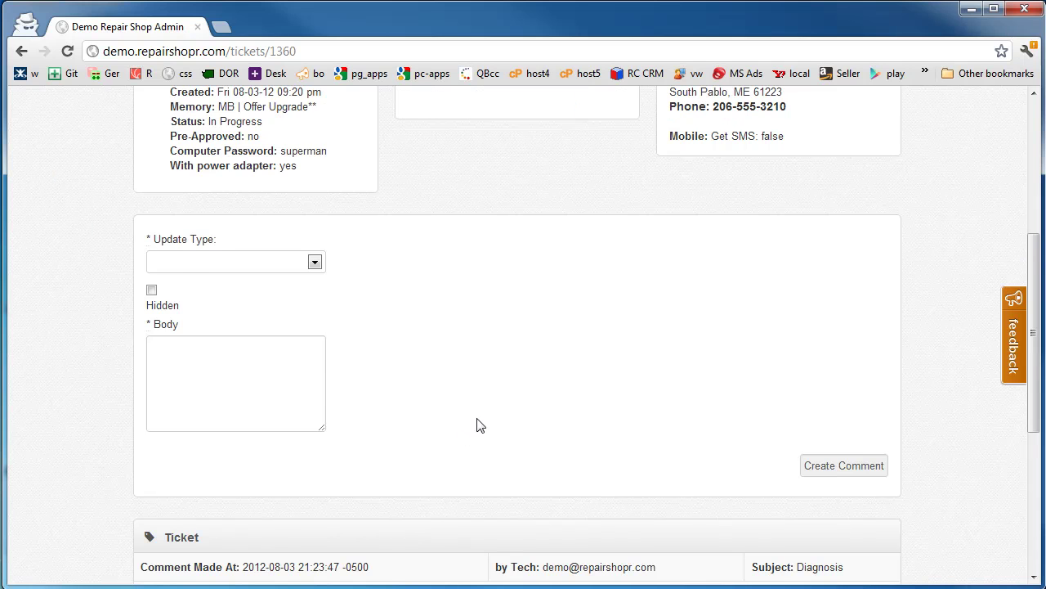
{"action": "scroll", "coordinate": [476, 422], "scroll_direction": "down", "scroll_amount": 10}
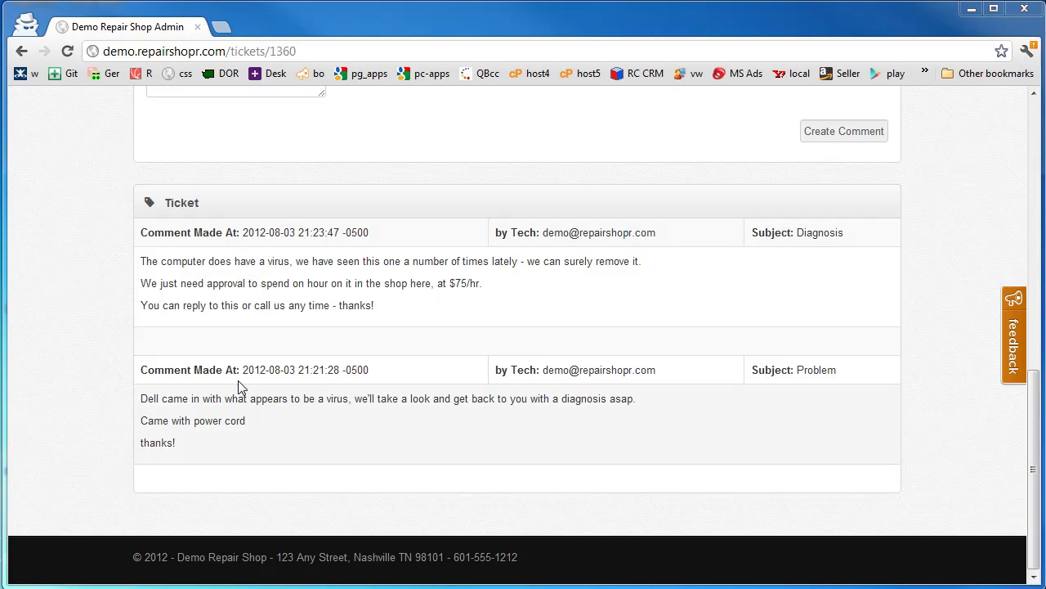
{"action": "scroll", "coordinate": [109, 377], "scroll_direction": "up", "scroll_amount": 10}
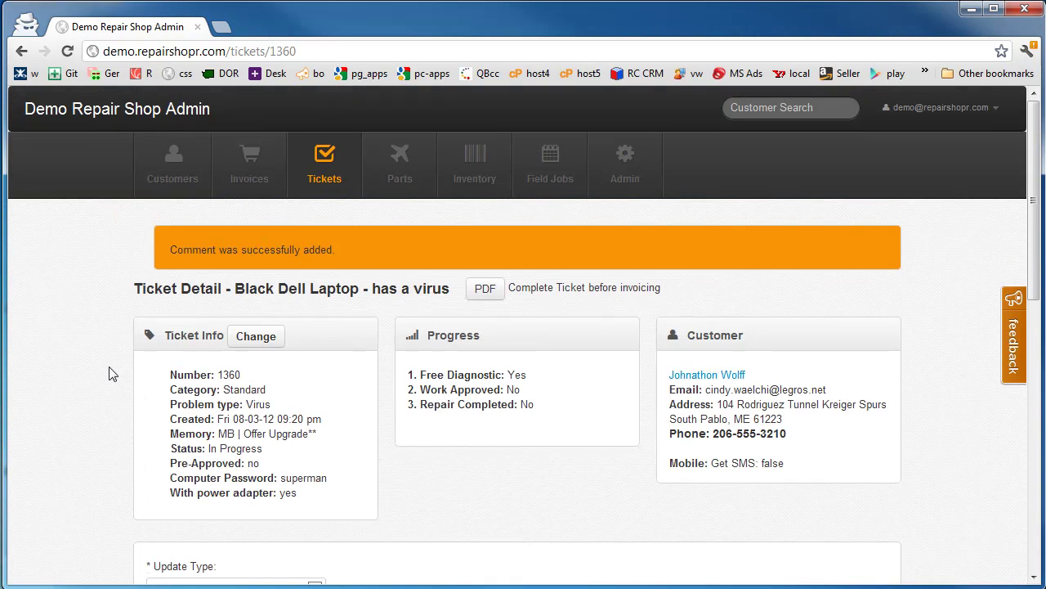
Check the virus ticket's last update time in the list of unresolved tickets, and reopen the "Black Dell Laptop - has a virus" ticket.
{"action": "left_click", "coordinate": [324, 170]}
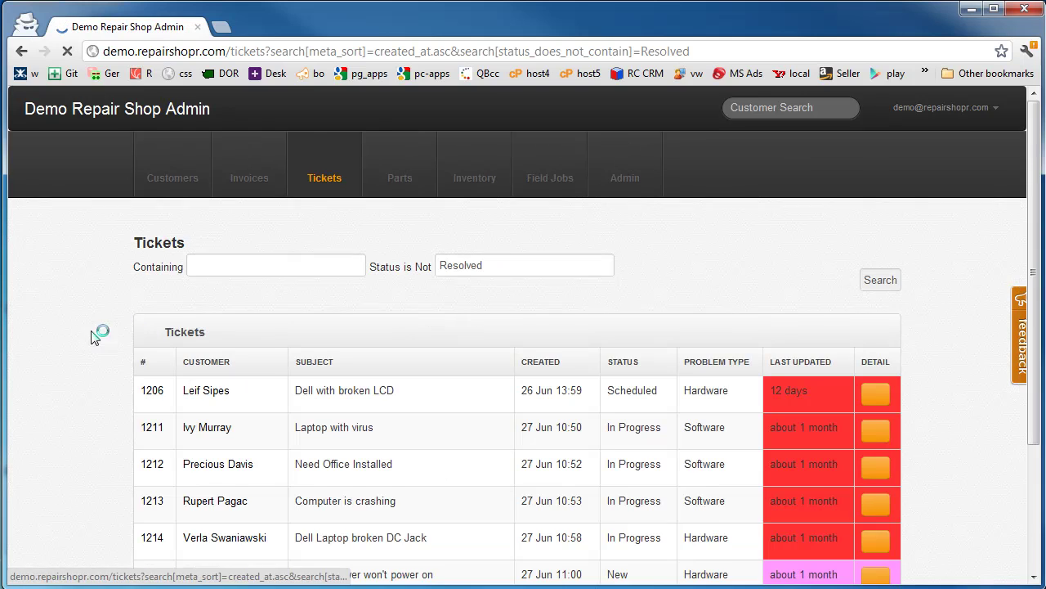
{"action": "scroll", "coordinate": [82, 331], "scroll_direction": "down", "scroll_amount": 3}
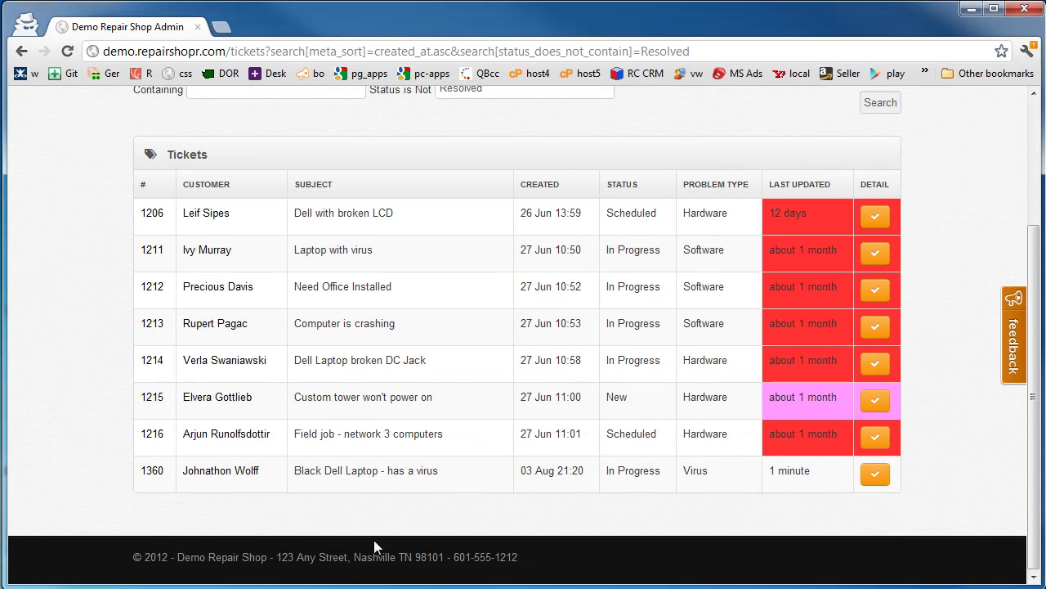
{"action": "left_click_drag", "start_coordinate": [814, 476], "coordinate": [766, 473]}
{"action": "left_click", "coordinate": [823, 481]}
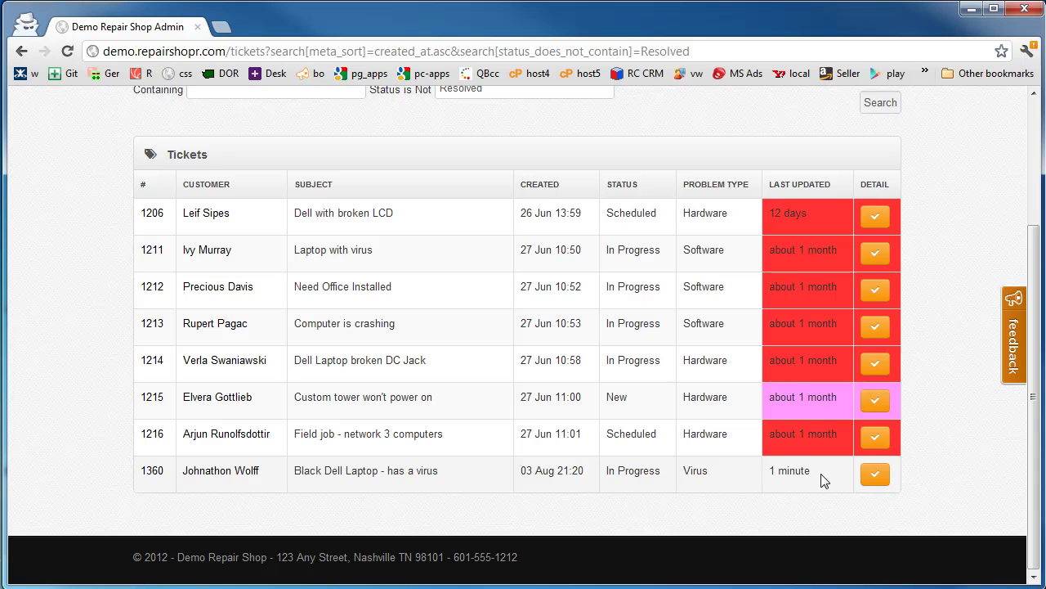
{"action": "left_click", "coordinate": [153, 473]}
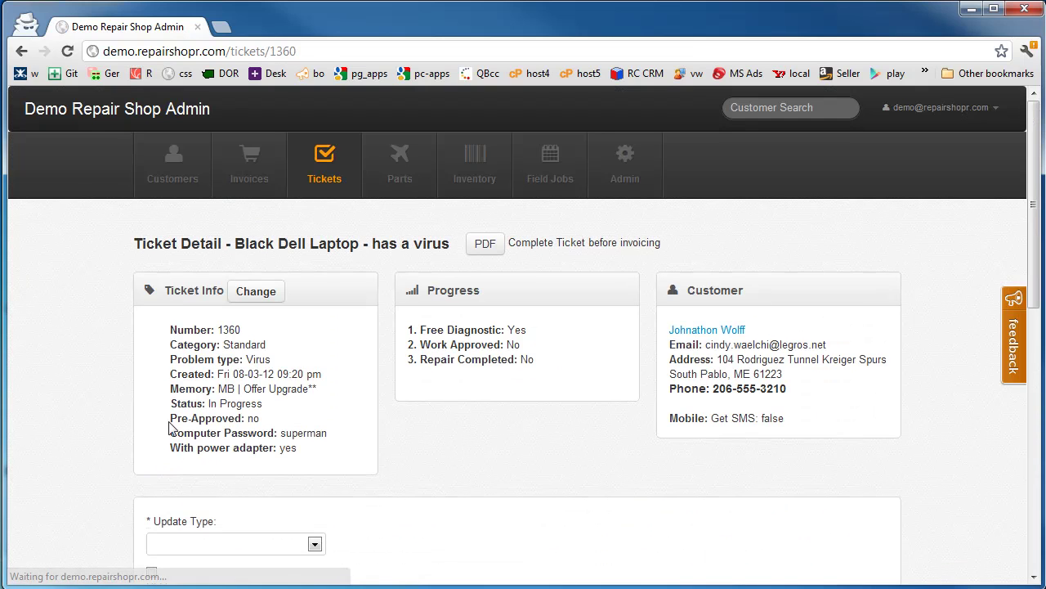
Create an Approval comment saying work starts right away per the phone conversation, with an update by tomorrow morning, ending "have a good one!".
{"action": "scroll", "coordinate": [352, 502], "scroll_direction": "down", "scroll_amount": 3}
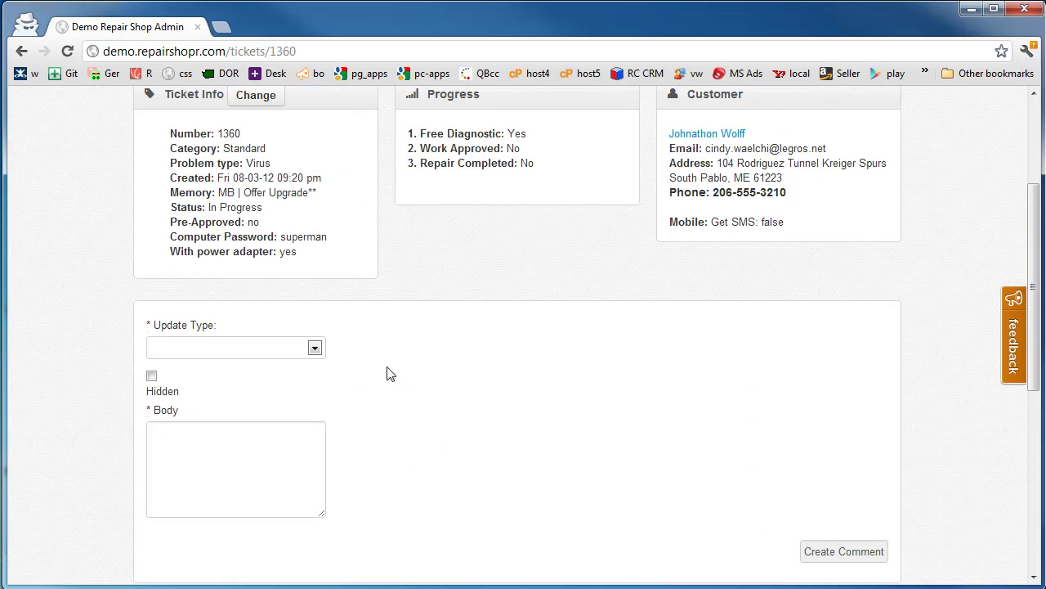
{"action": "left_click_drag", "start_coordinate": [422, 148], "coordinate": [515, 151]}
{"action": "left_click", "coordinate": [317, 346]}
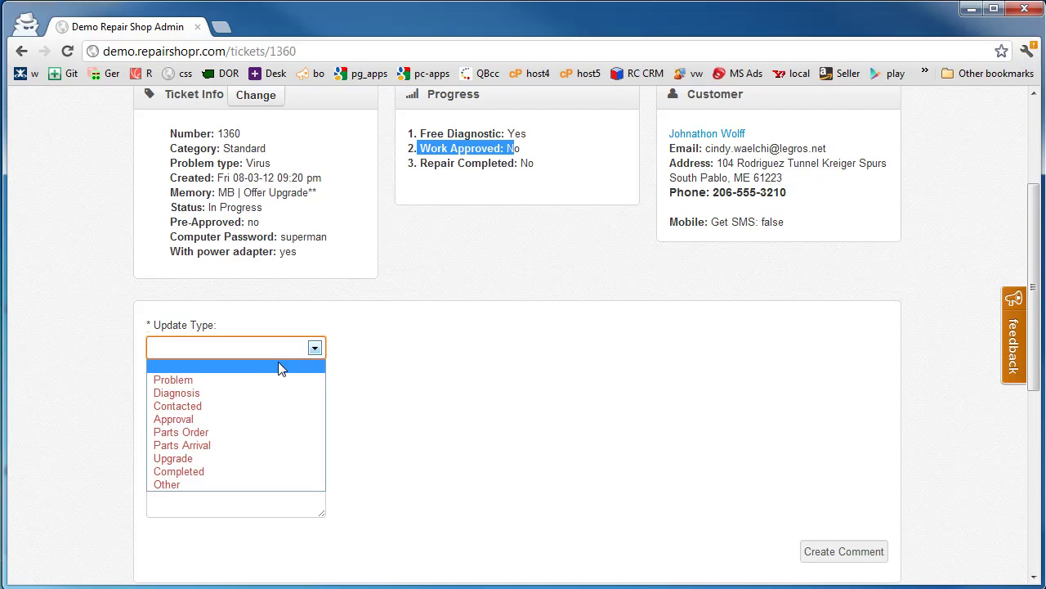
{"action": "left_click", "coordinate": [278, 416]}
{"action": "left_click", "coordinate": [152, 375]}
{"action": "scroll", "coordinate": [367, 408], "scroll_direction": "down", "scroll_amount": 1}
{"action": "left_click_drag", "start_coordinate": [324, 484], "coordinate": [454, 483]}
{"action": "left_click", "coordinate": [151, 343]}
{"action": "left_click", "coordinate": [211, 415]}
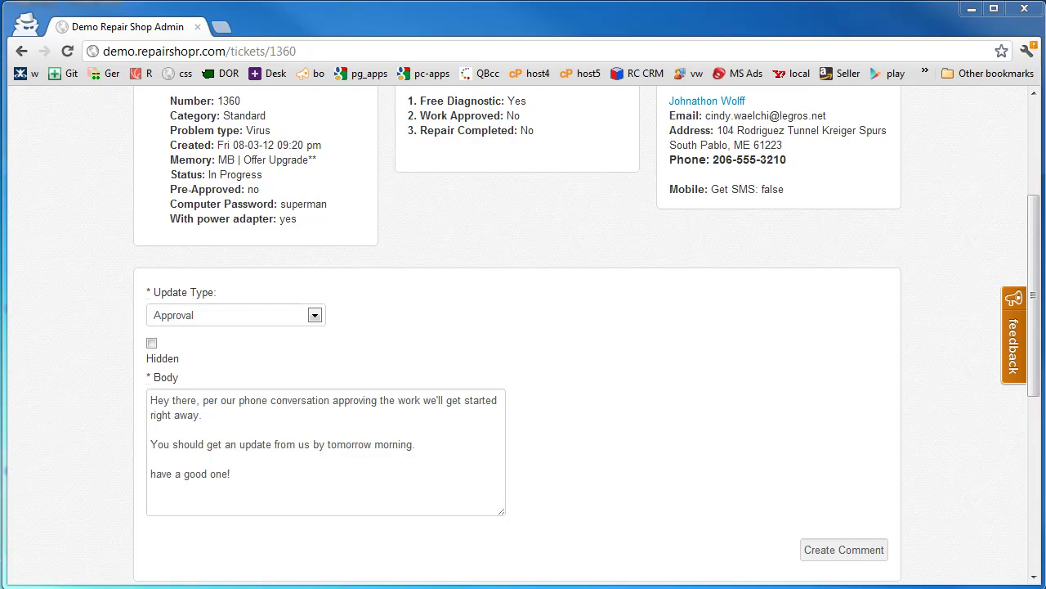
{"action": "left_click", "coordinate": [846, 550]}
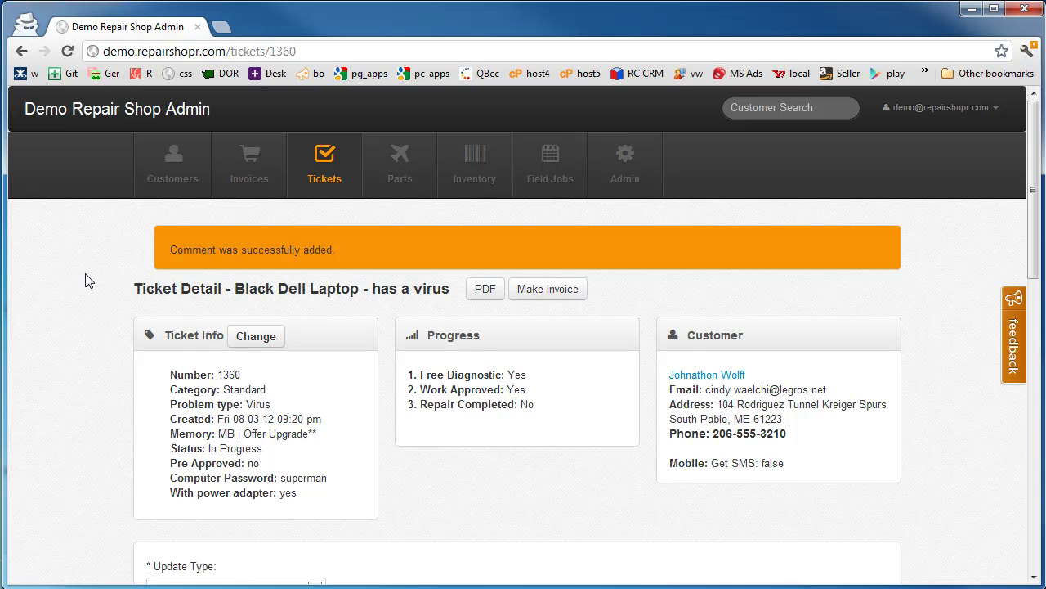
Review the ticket's comment history, its Work Approved progress, and the invoicing option beside the ticket title.
{"action": "scroll", "coordinate": [89, 281], "scroll_direction": "down", "scroll_amount": 6}
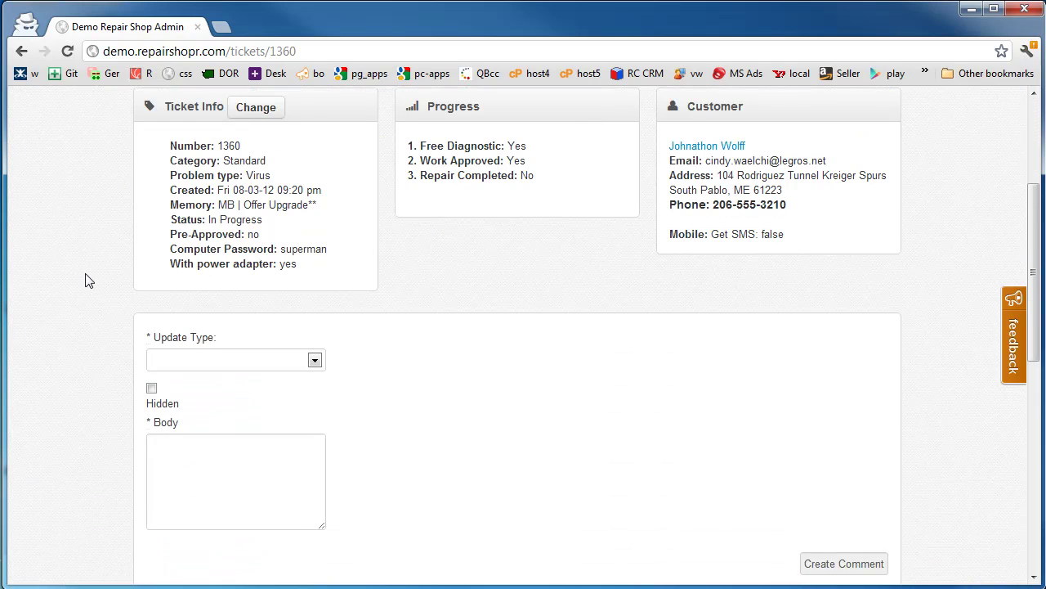
{"action": "scroll", "coordinate": [89, 281], "scroll_direction": "down", "scroll_amount": 3}
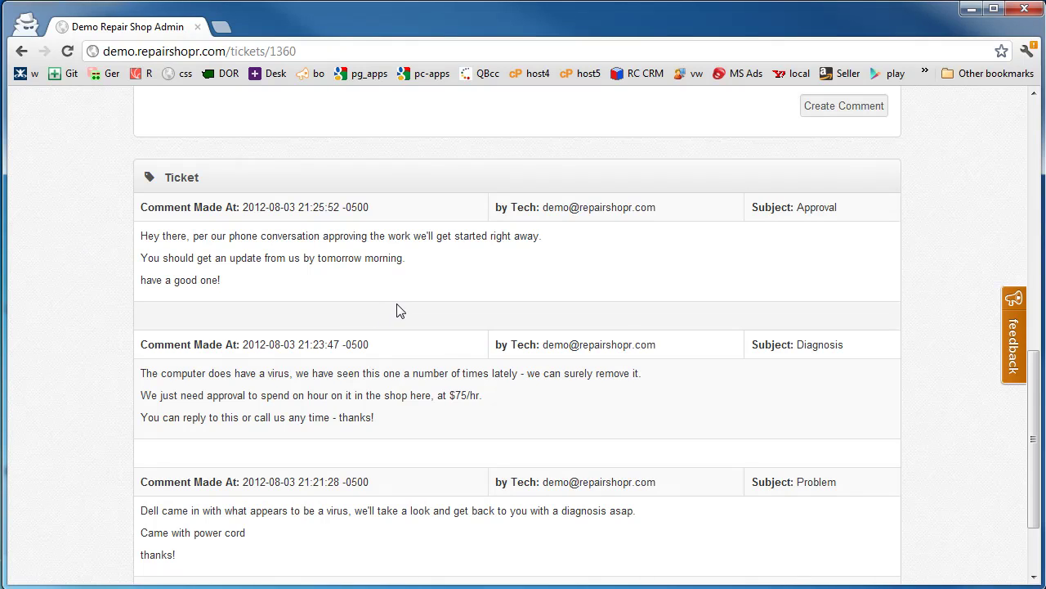
{"action": "scroll", "coordinate": [82, 291], "scroll_direction": "up", "scroll_amount": 8}
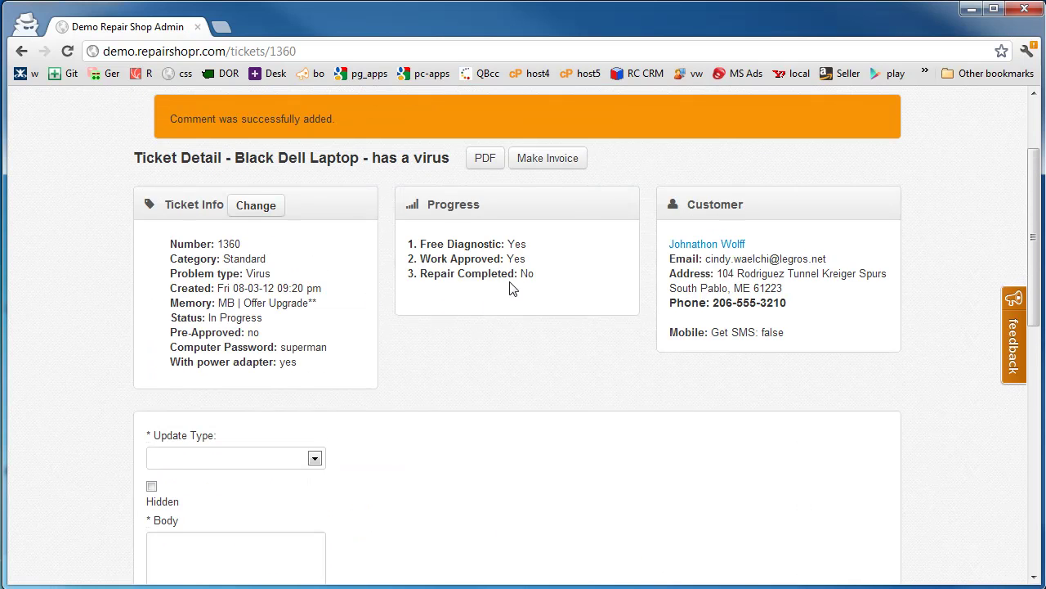
{"action": "left_click_drag", "start_coordinate": [490, 247], "coordinate": [528, 259]}
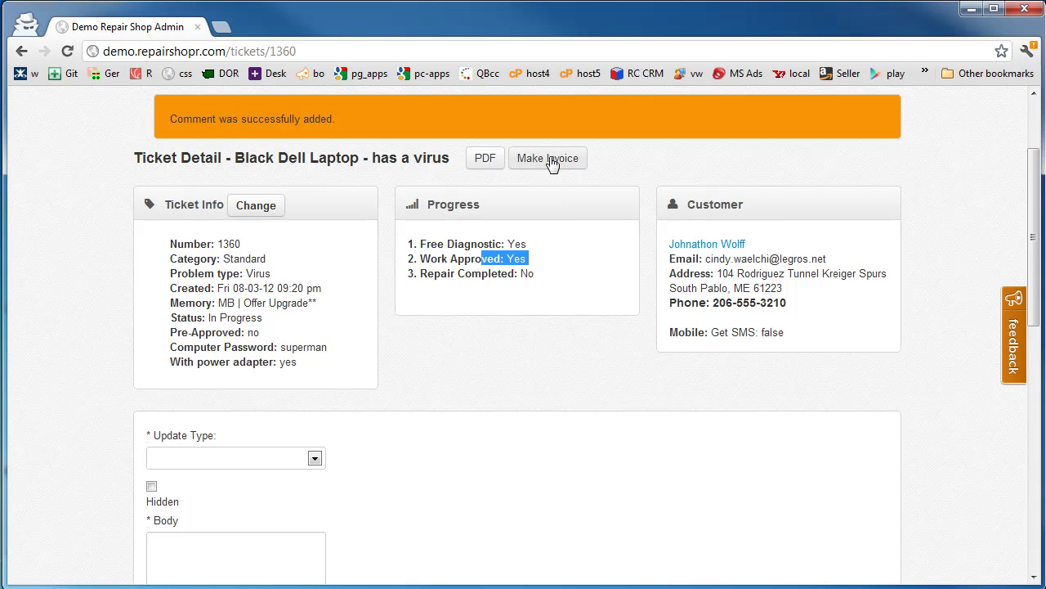
{"action": "left_click", "coordinate": [526, 197]}
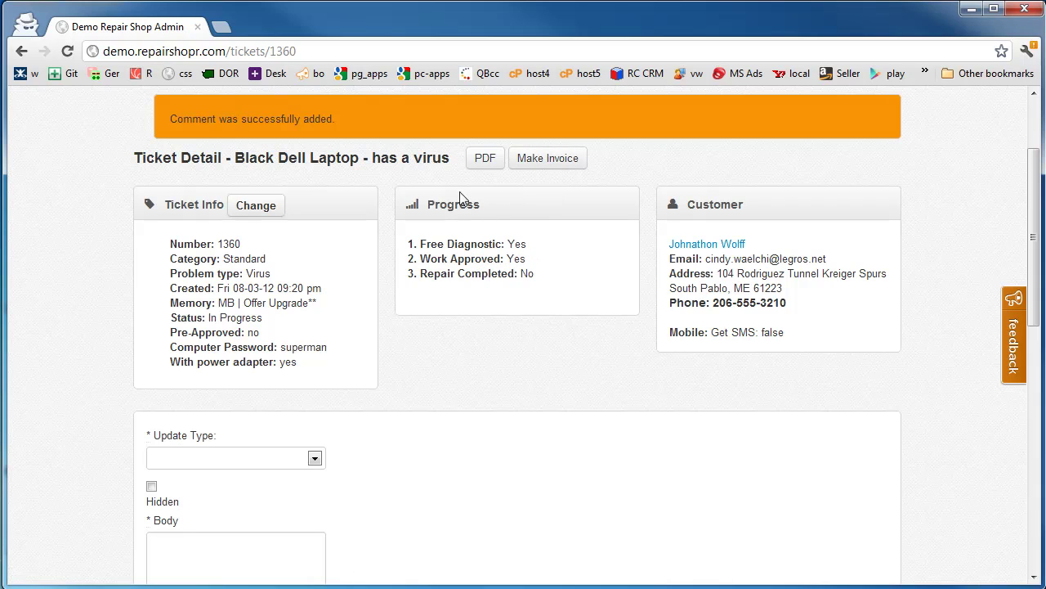
{"action": "scroll", "coordinate": [437, 230], "scroll_direction": "up", "scroll_amount": 3}
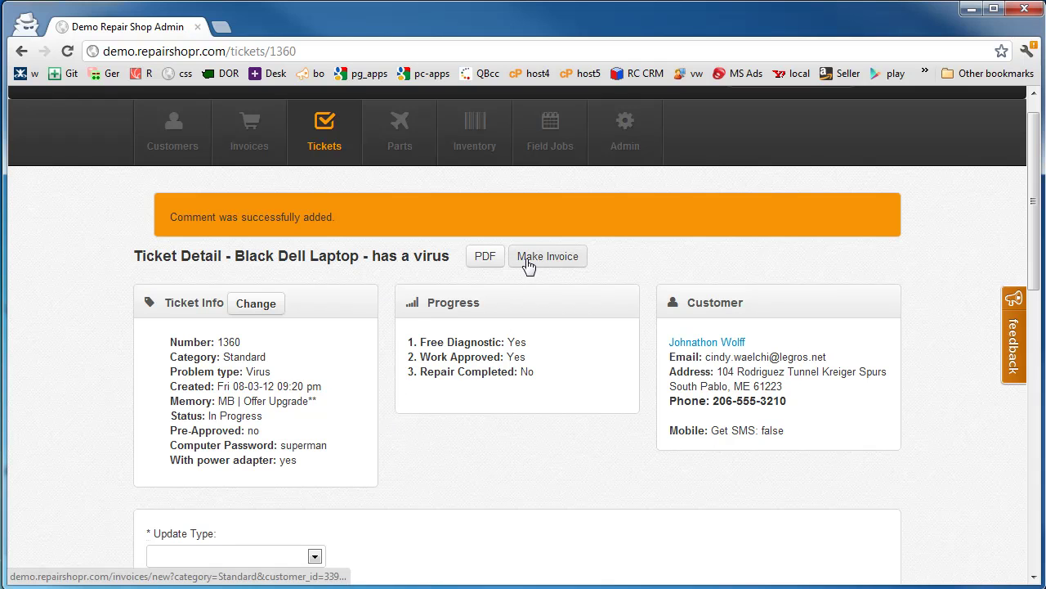
Create a Completed comment saying "We got your computer all fixed up, the virus is removed, and you can come pick up the computer any time.".
{"action": "scroll", "coordinate": [407, 355], "scroll_direction": "down", "scroll_amount": 4}
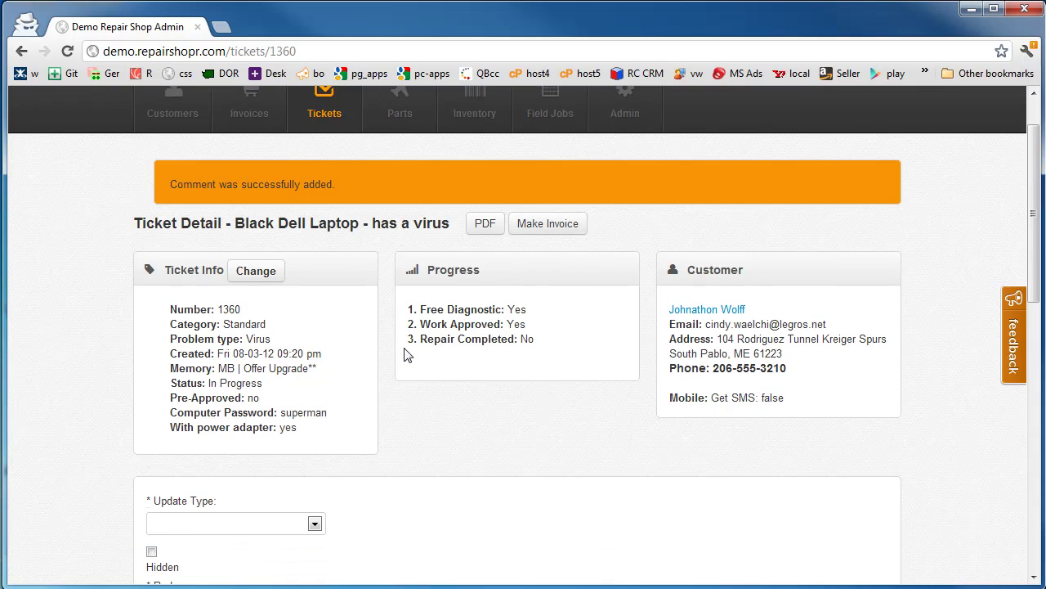
{"action": "left_click", "coordinate": [313, 392]}
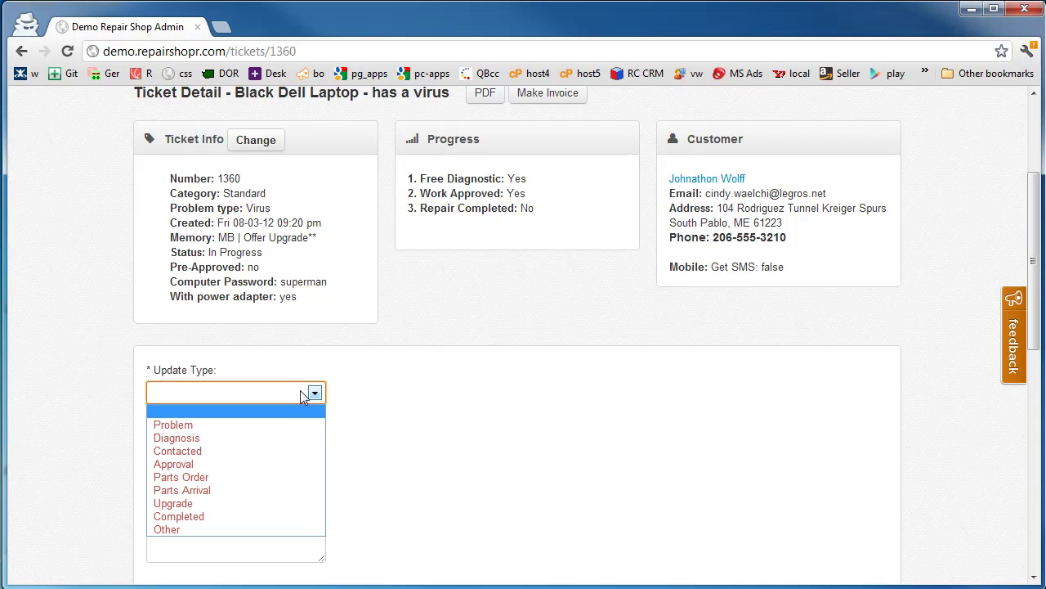
{"action": "left_click", "coordinate": [245, 516]}
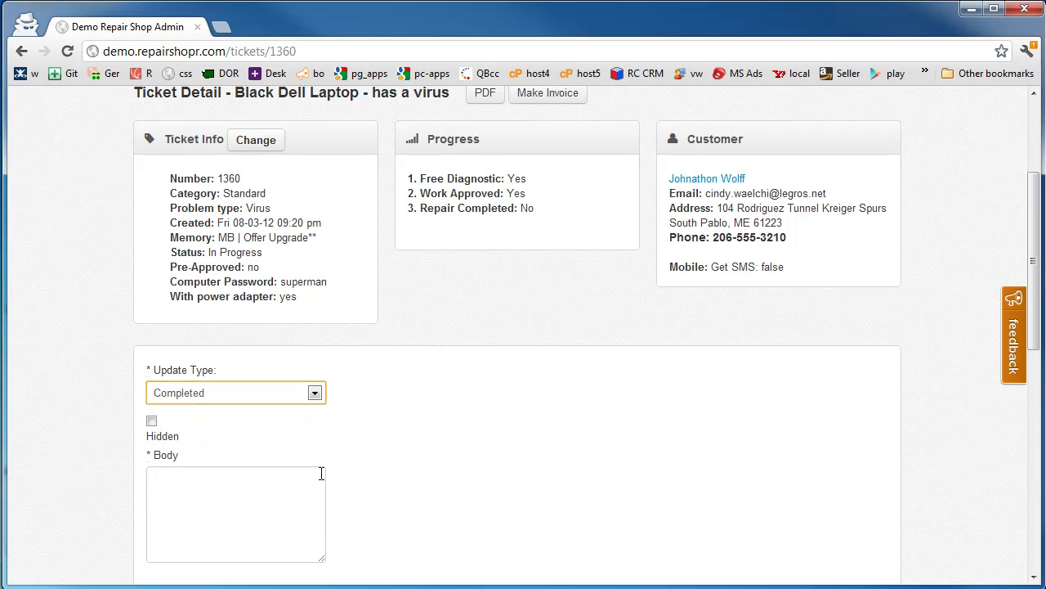
{"action": "left_click", "coordinate": [267, 492]}
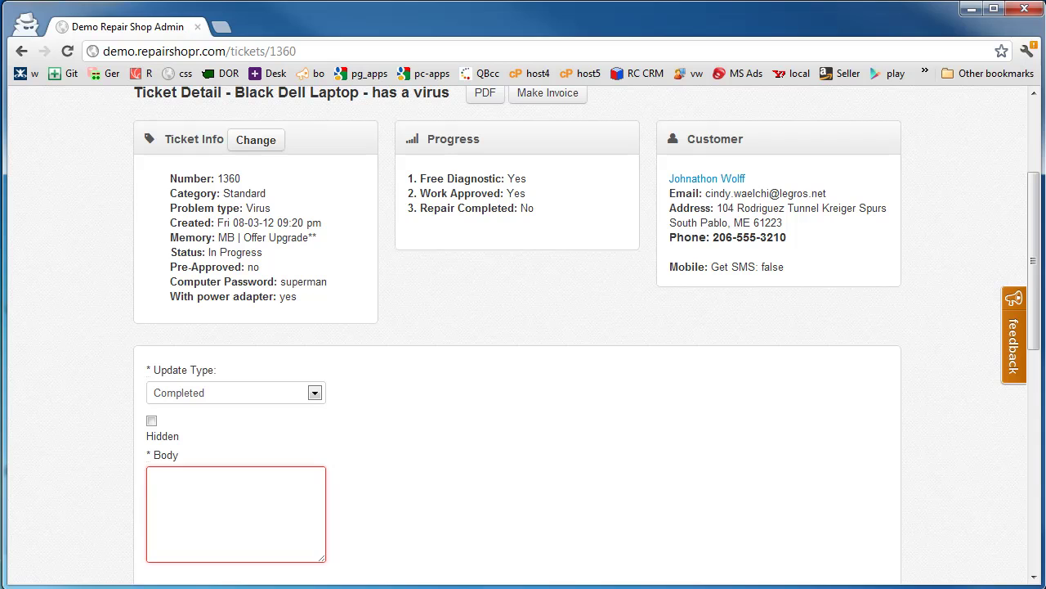
{"action": "type", "text": "We got your computer all fixed up, the virus is removed, and you can come pick up the computer any time."}
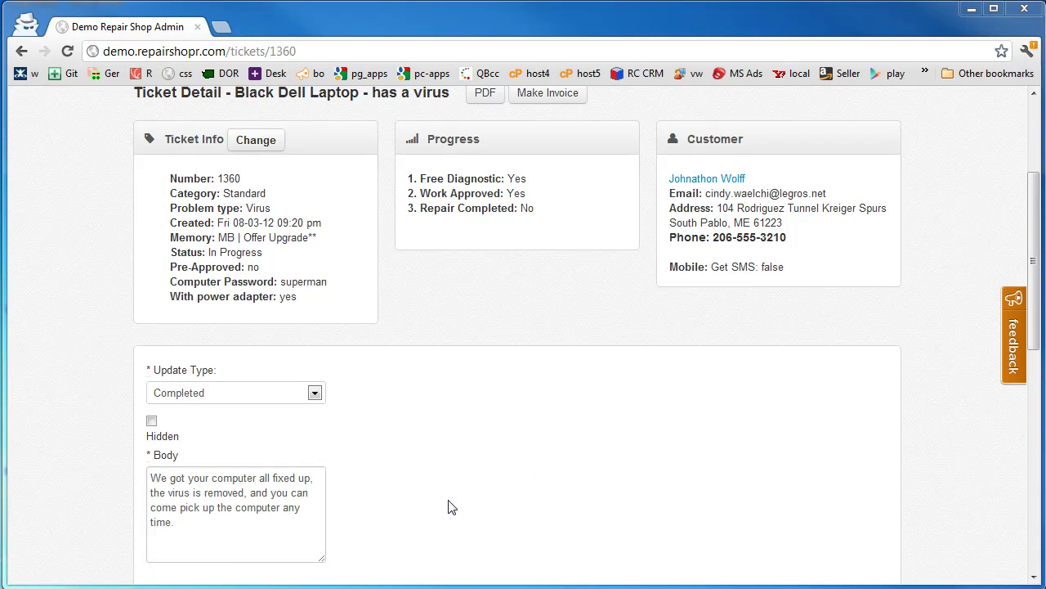
{"action": "scroll", "coordinate": [451, 500], "scroll_direction": "down", "scroll_amount": 1}
{"action": "scroll", "coordinate": [455, 478], "scroll_direction": "down", "scroll_amount": 1}
{"action": "left_click", "coordinate": [830, 532]}
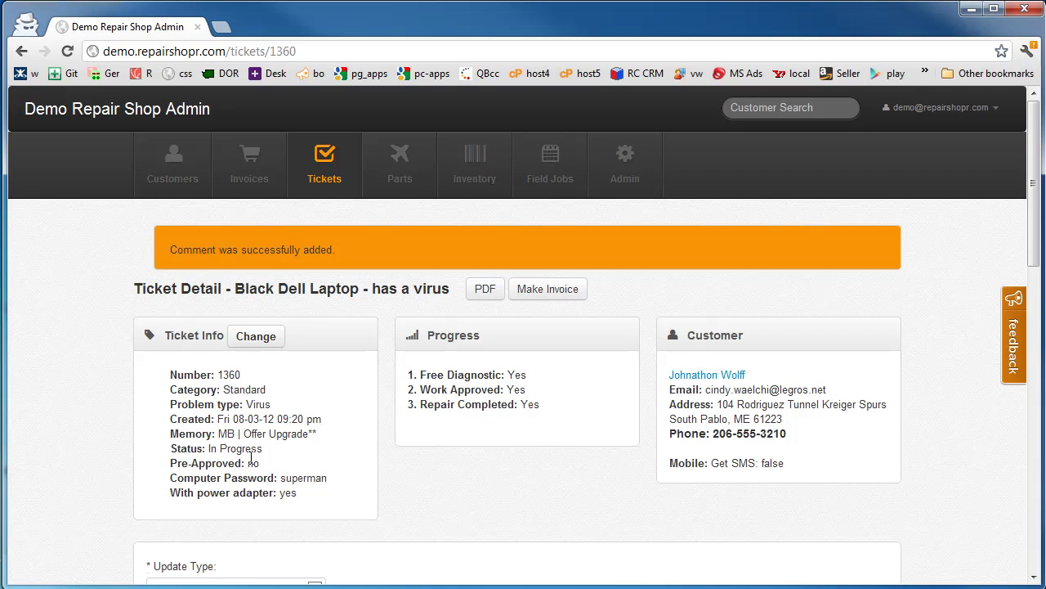
Set the ticket's status to Invoiced, save it, and return to the list of unresolved tickets.
{"action": "left_click_drag", "start_coordinate": [262, 451], "coordinate": [174, 452]}
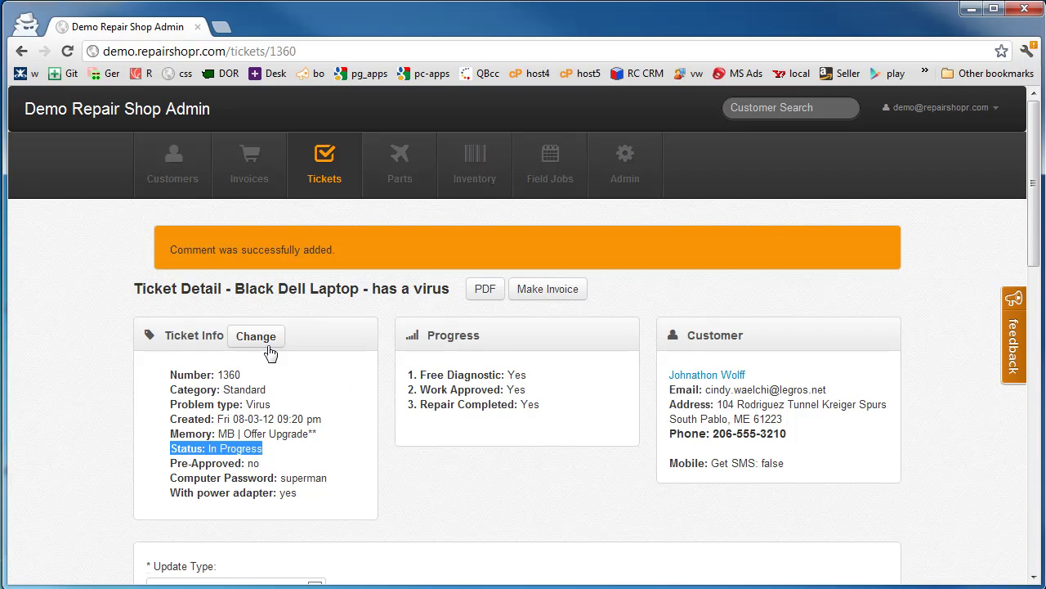
{"action": "left_click", "coordinate": [259, 340]}
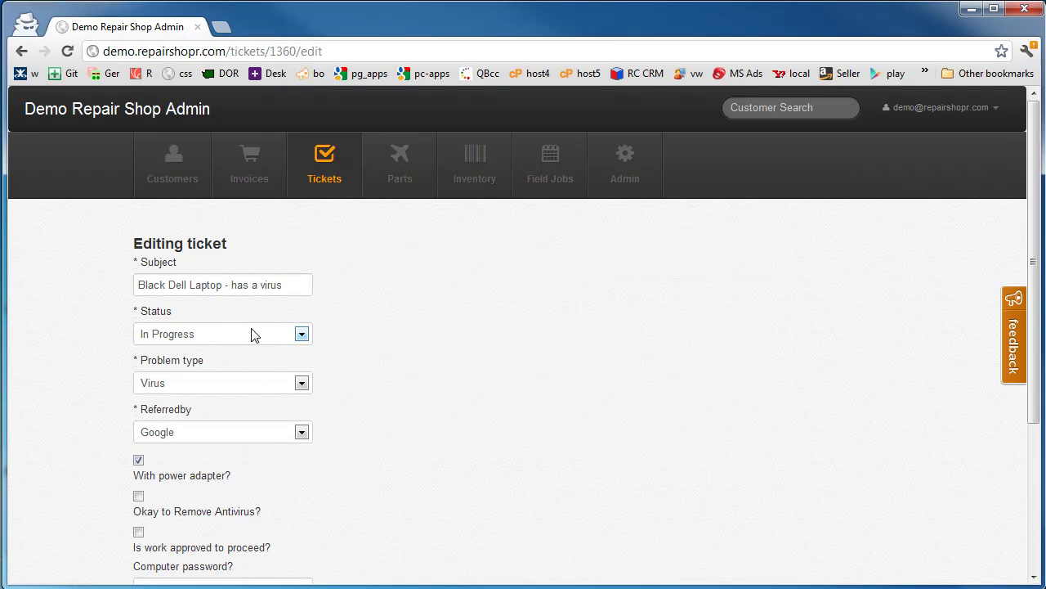
{"action": "left_click", "coordinate": [254, 333]}
{"action": "left_click", "coordinate": [225, 401]}
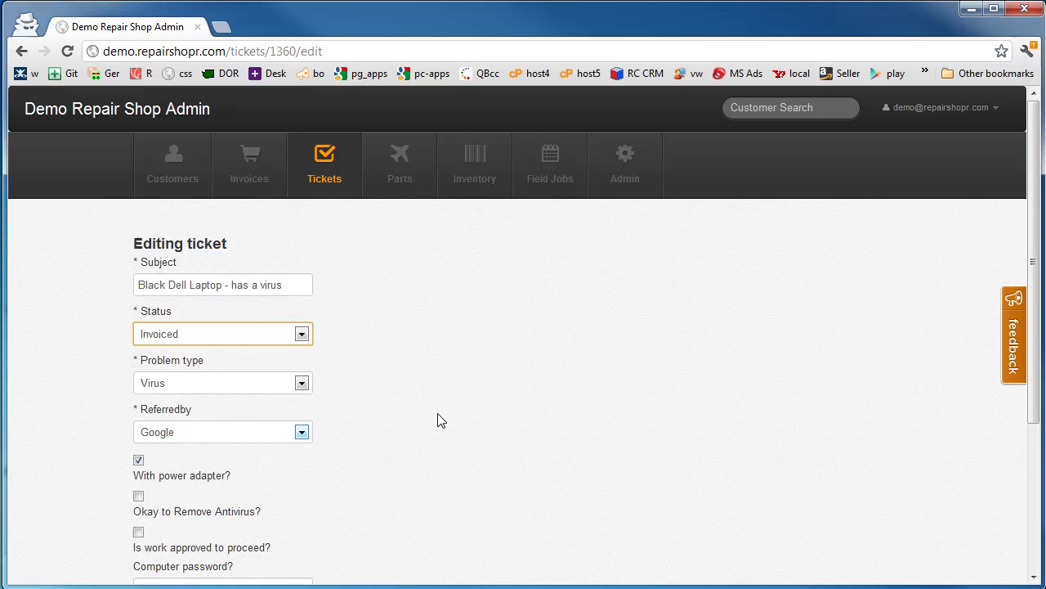
{"action": "left_click", "coordinate": [288, 287]}
{"action": "key", "text": "Return"}
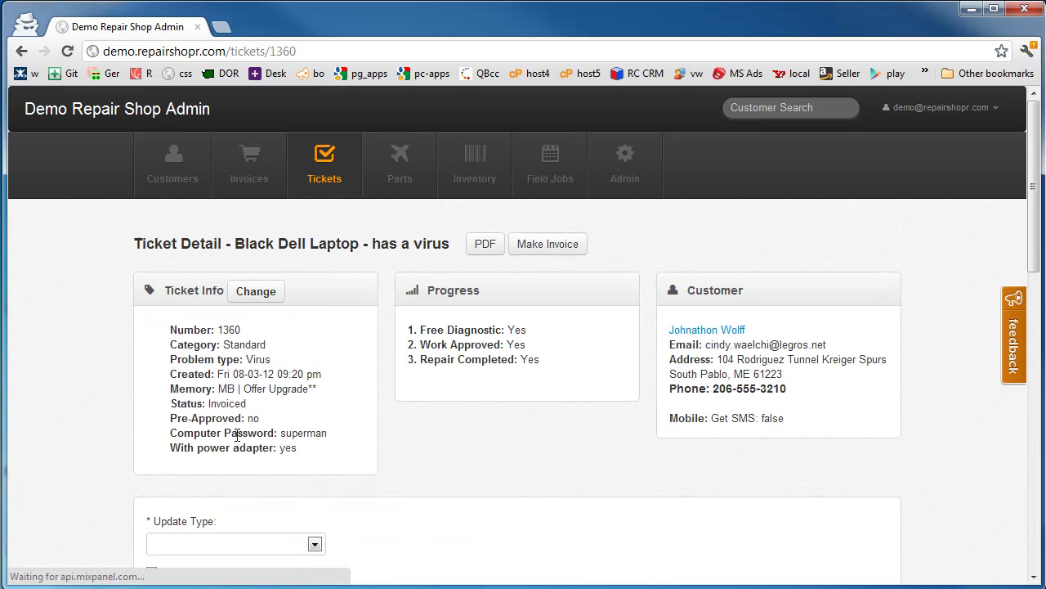
{"action": "left_click", "coordinate": [334, 170]}
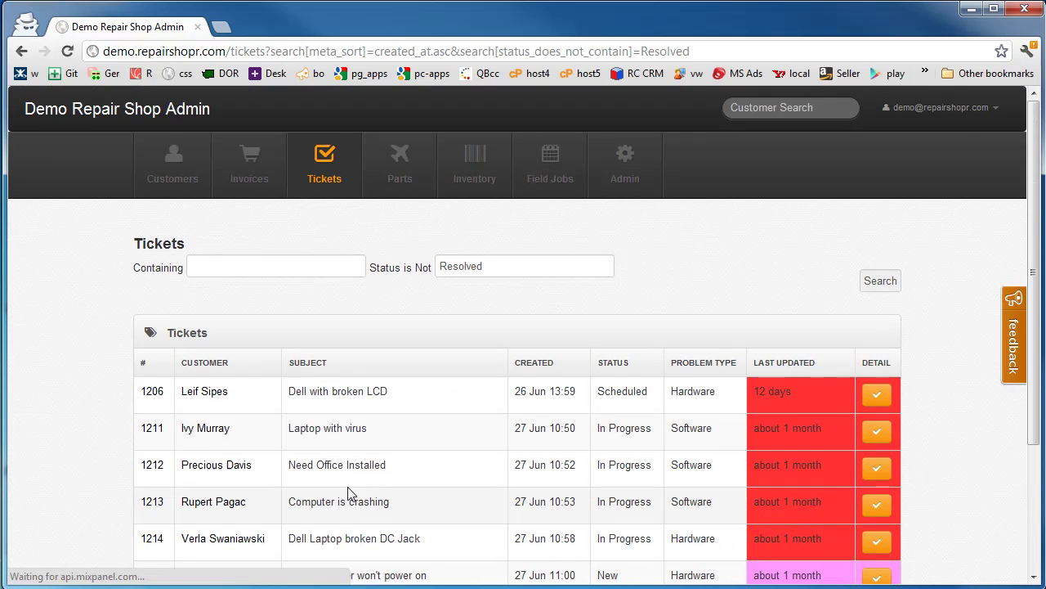
Open the "Black Dell Laptop - has a virus" ticket and make an invoice from it.
{"action": "scroll", "coordinate": [547, 467], "scroll_direction": "down", "scroll_amount": 2}
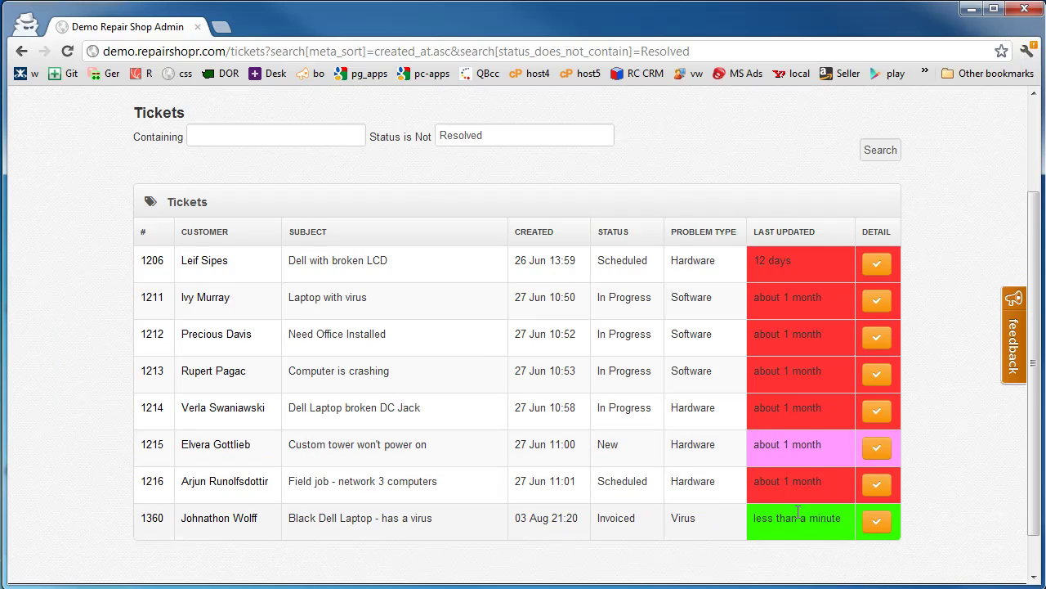
{"action": "left_click", "coordinate": [149, 518]}
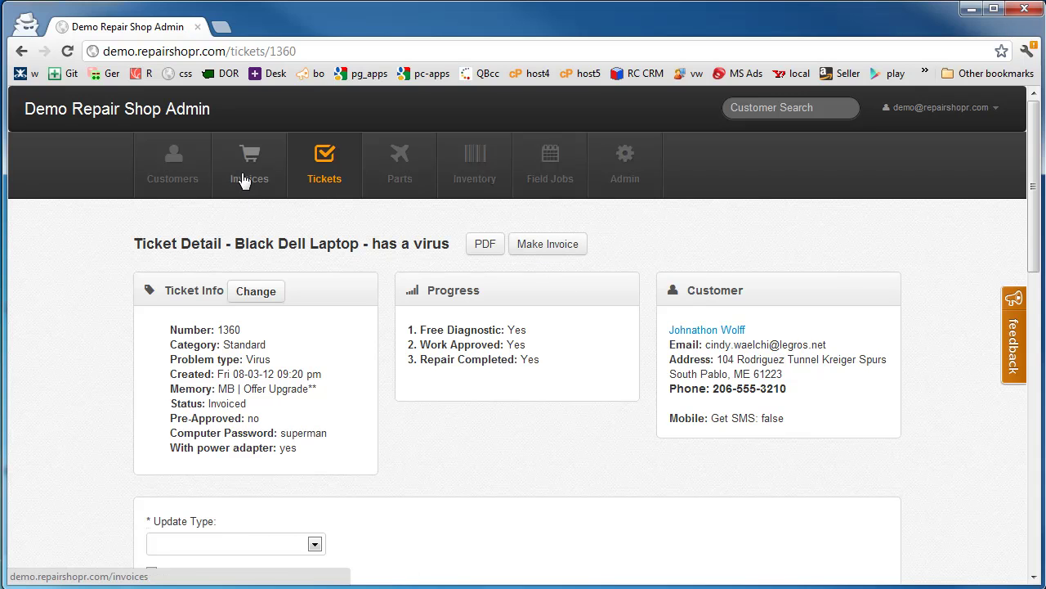
{"action": "left_click", "coordinate": [550, 249]}
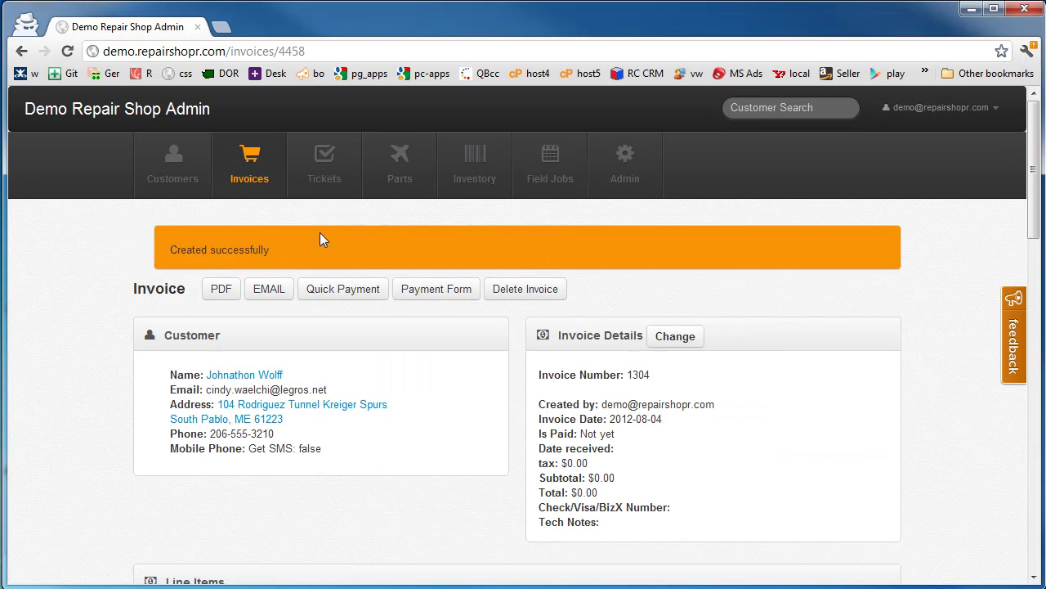
Add a Labor line item from inventory with a quantity of 1 to the new invoice.
{"action": "left_click_drag", "start_coordinate": [1032, 169], "coordinate": [1014, 474]}
{"action": "left_click_drag", "start_coordinate": [168, 121], "coordinate": [855, 335]}
{"action": "left_click_drag", "start_coordinate": [1034, 411], "coordinate": [1032, 154]}
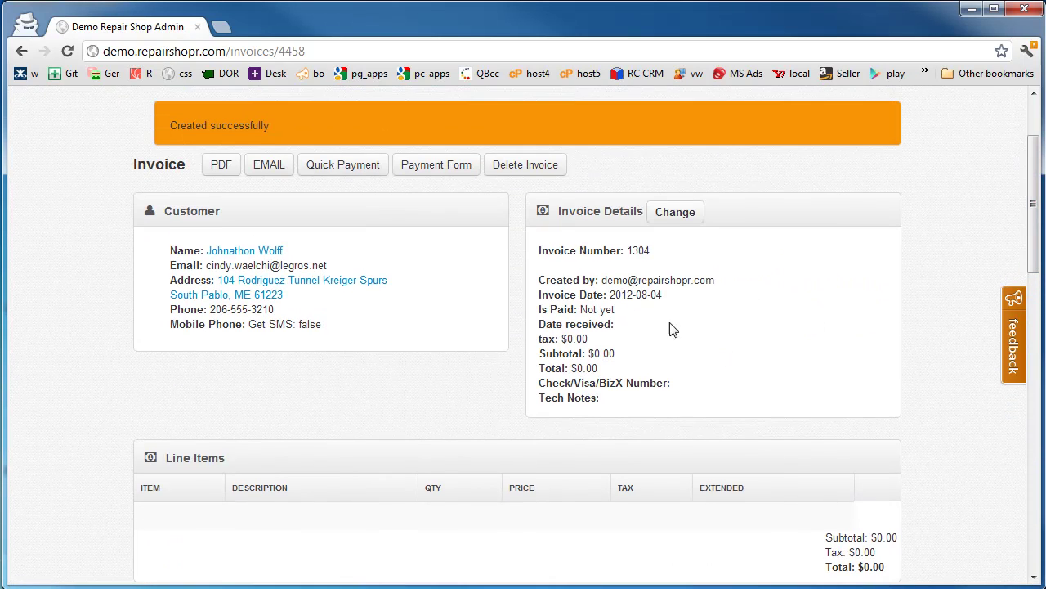
{"action": "scroll", "coordinate": [455, 367], "scroll_direction": "down", "scroll_amount": 3}
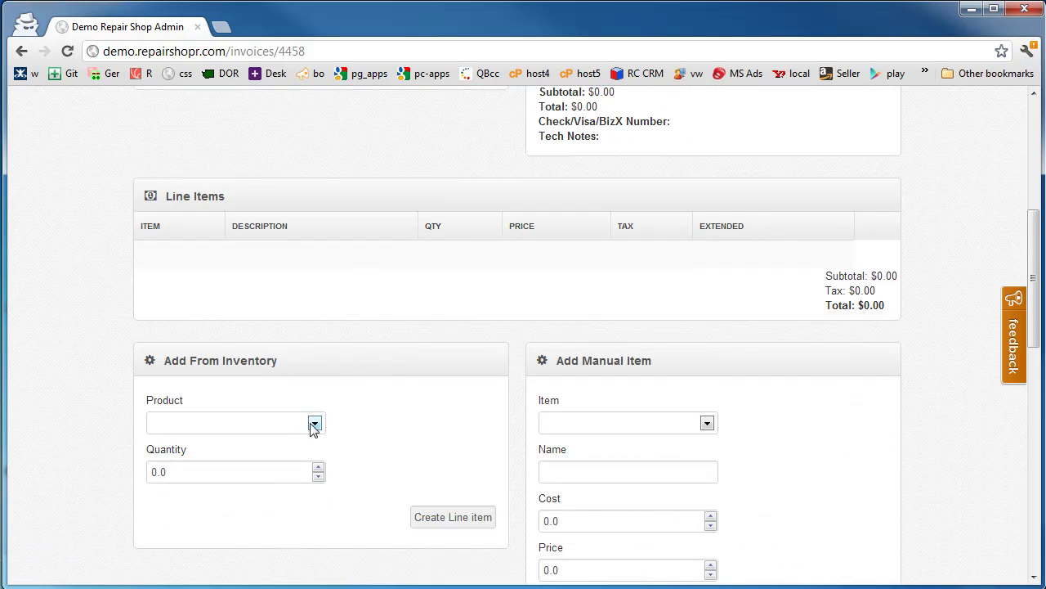
{"action": "left_click", "coordinate": [313, 424]}
{"action": "left_click", "coordinate": [253, 454]}
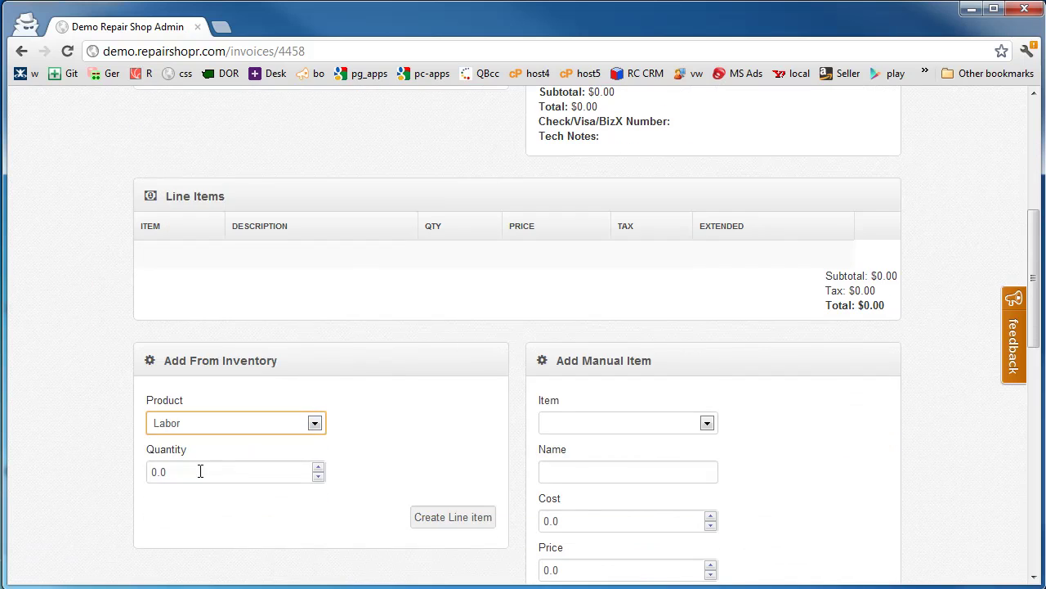
{"action": "double_click", "coordinate": [199, 470]}
{"action": "type", "text": "1"}
{"action": "key", "text": "Return"}
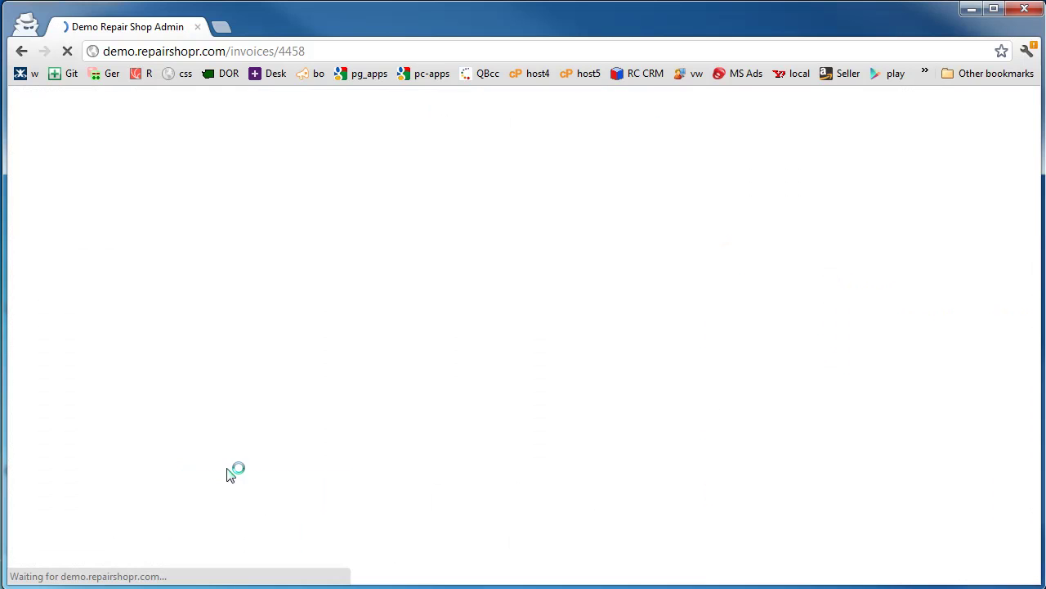
Check the invoice's Labor line item and totals, and view its PDF version before returning to the invoice.
{"action": "scroll", "coordinate": [433, 475], "scroll_direction": "down", "scroll_amount": 3}
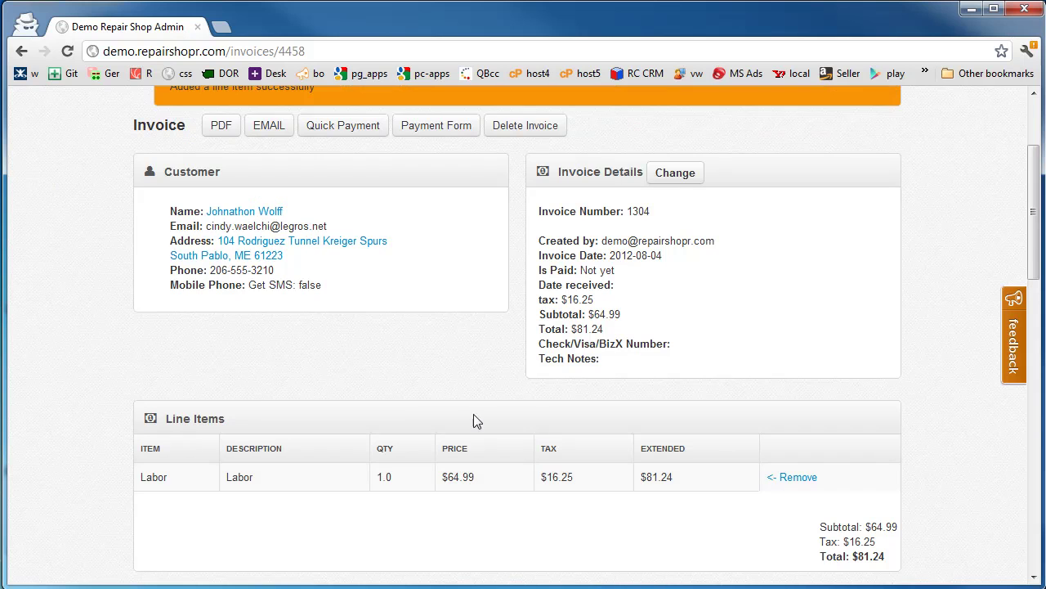
{"action": "scroll", "coordinate": [458, 396], "scroll_direction": "up", "scroll_amount": 3}
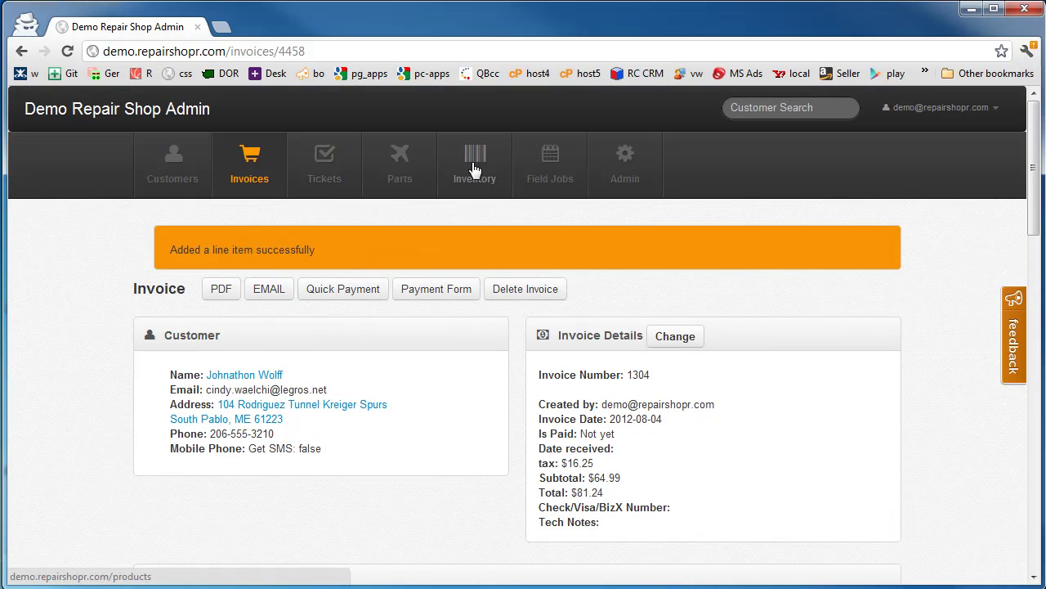
{"action": "scroll", "coordinate": [384, 377], "scroll_direction": "down", "scroll_amount": 3}
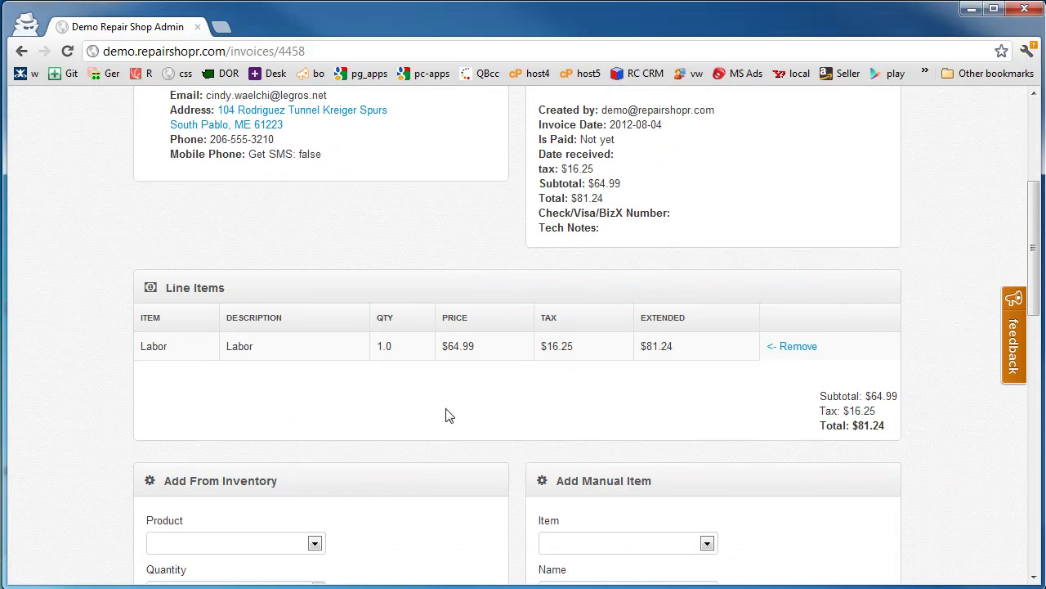
{"action": "scroll", "coordinate": [444, 416], "scroll_direction": "up", "scroll_amount": 1}
{"action": "scroll", "coordinate": [444, 416], "scroll_direction": "down", "scroll_amount": 1}
{"action": "scroll", "coordinate": [609, 459], "scroll_direction": "down", "scroll_amount": 3}
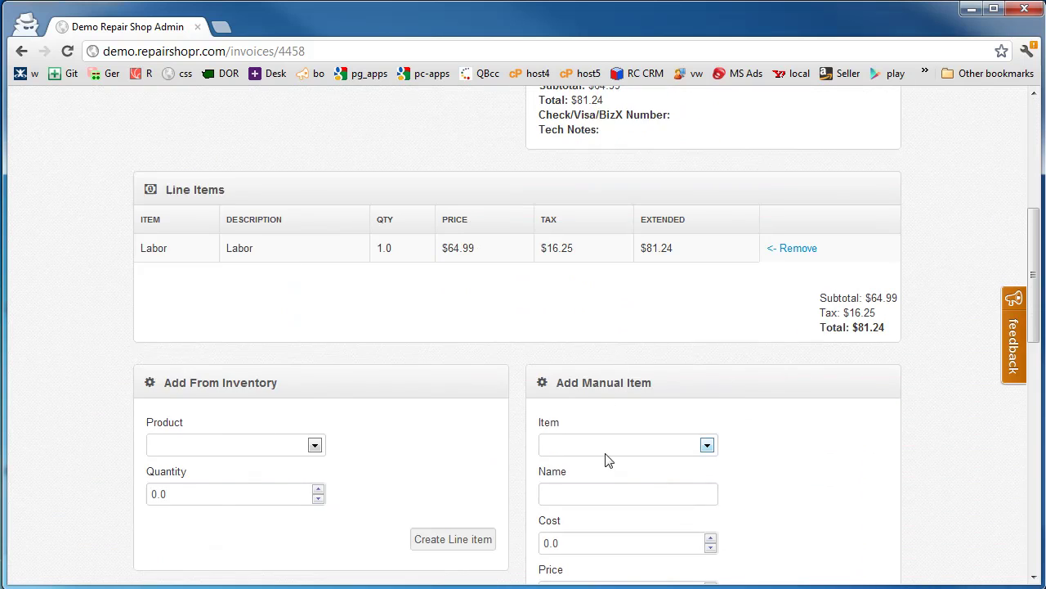
{"action": "scroll", "coordinate": [813, 327], "scroll_direction": "up", "scroll_amount": 10}
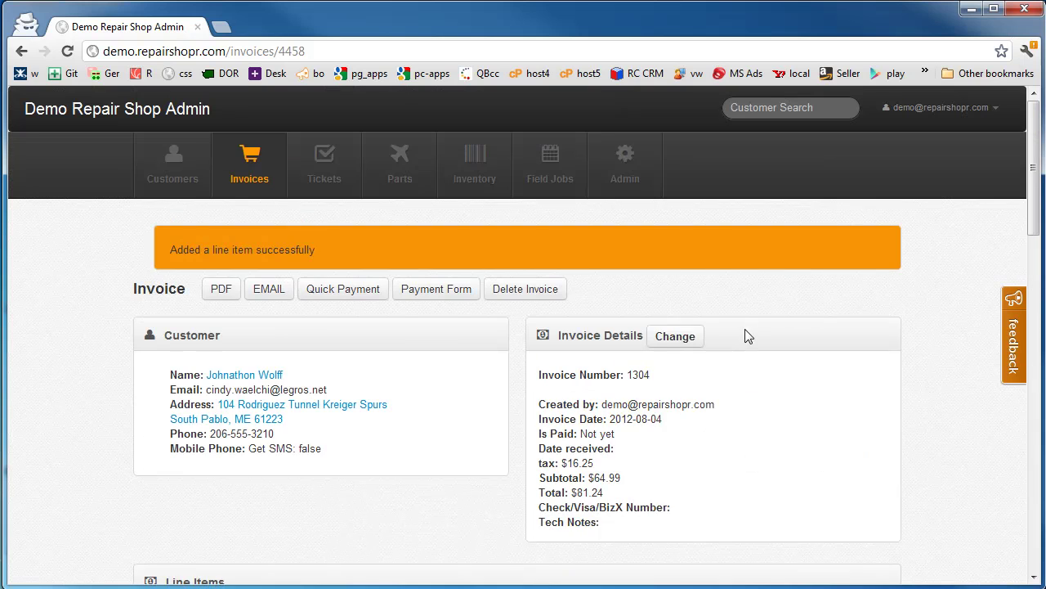
{"action": "left_click", "coordinate": [222, 288]}
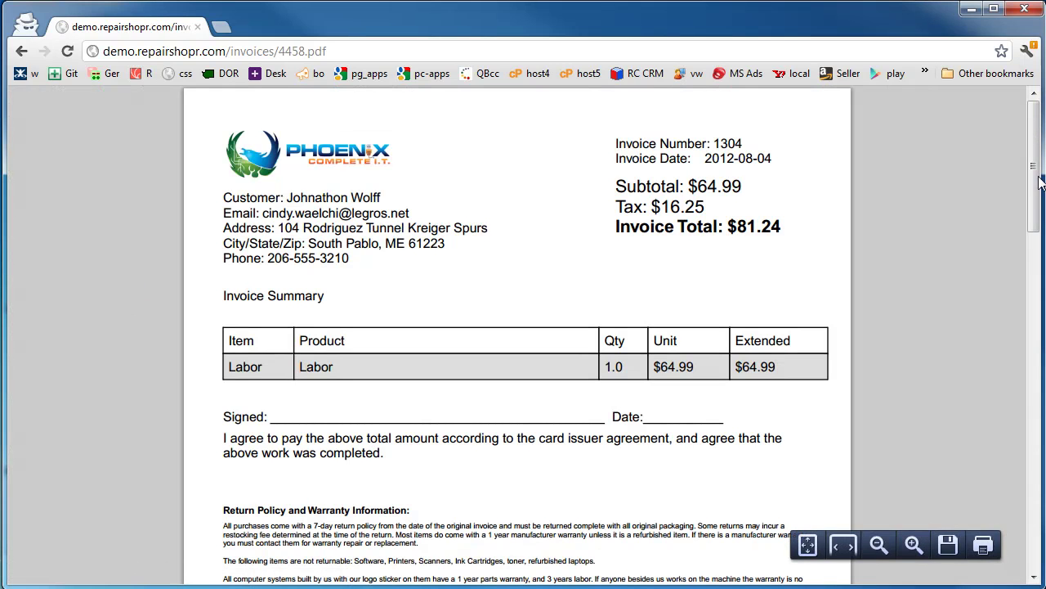
{"action": "left_click_drag", "start_coordinate": [1033, 181], "coordinate": [977, 163]}
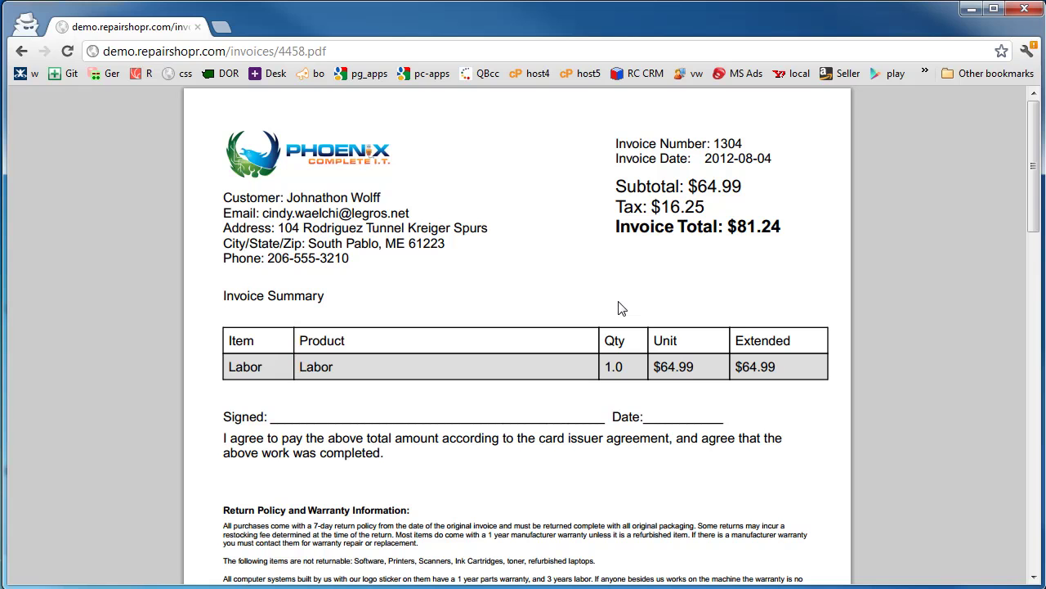
{"action": "left_click", "coordinate": [25, 53]}
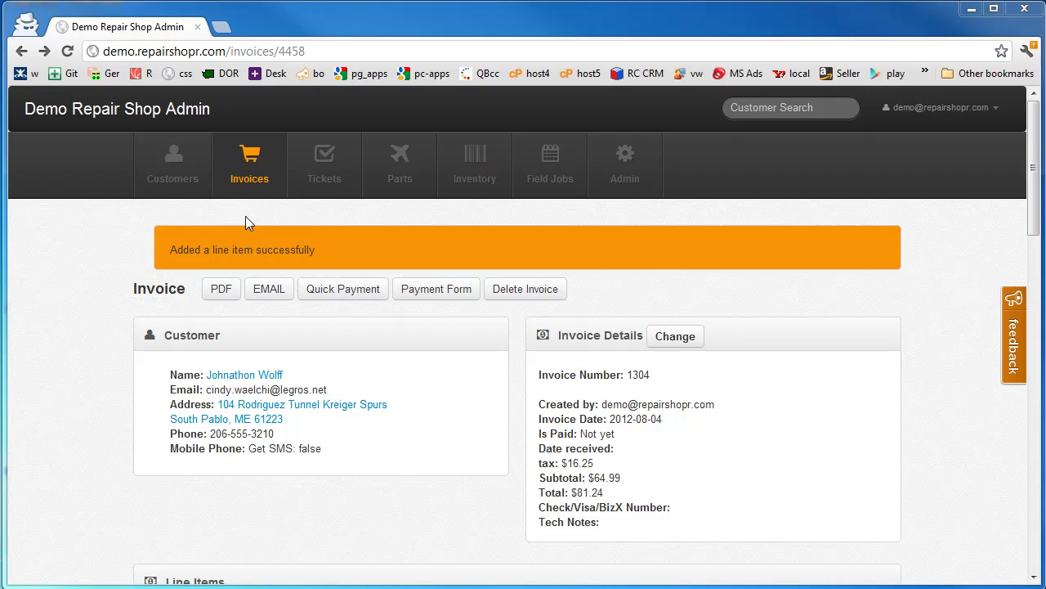
Check the paid indicator of the newest invoice in the invoice list.
{"action": "left_click", "coordinate": [184, 173]}
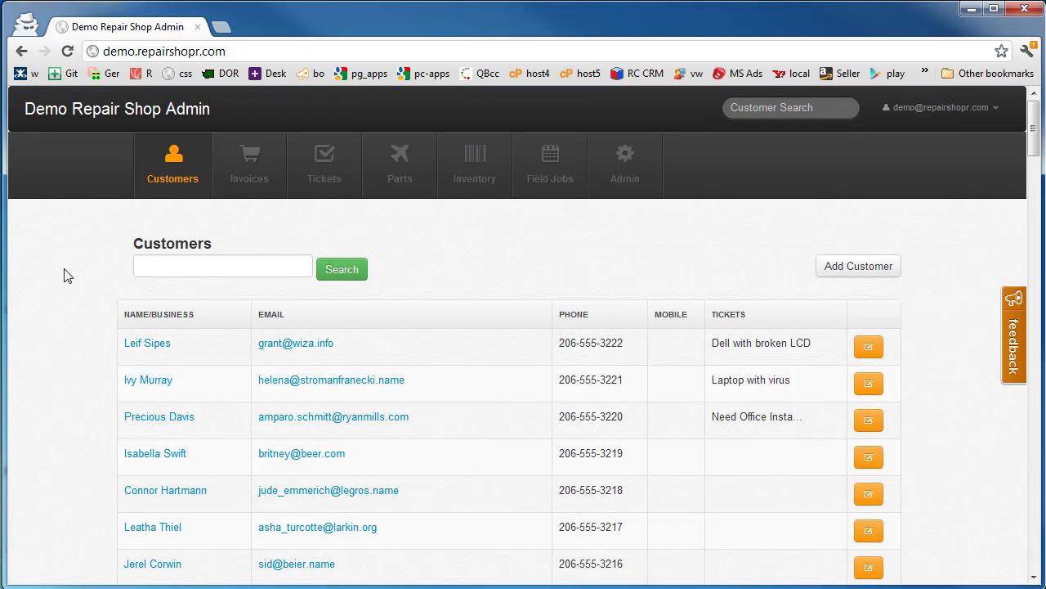
{"action": "left_click", "coordinate": [251, 169]}
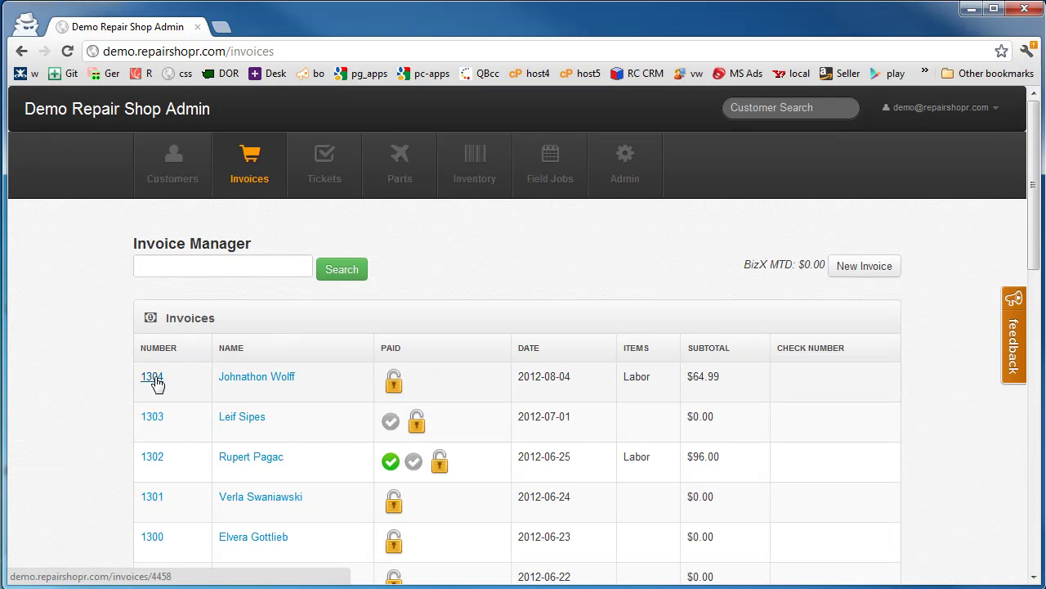
{"action": "mouse_move", "coordinate": [394, 388]}
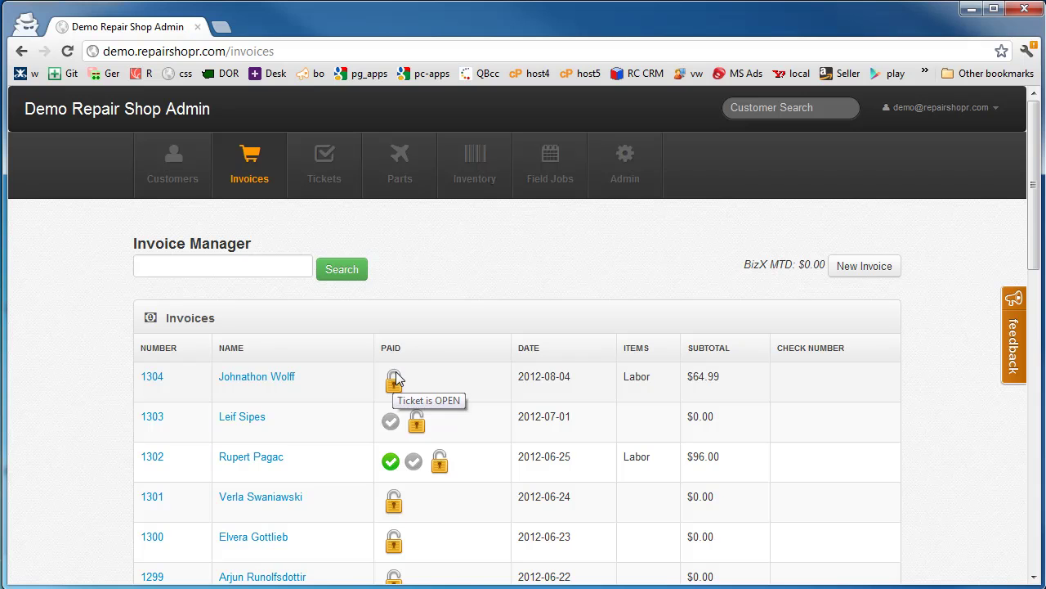
Open the newest invoice, check its total, and record a quick payment for it.
{"action": "left_click", "coordinate": [152, 378]}
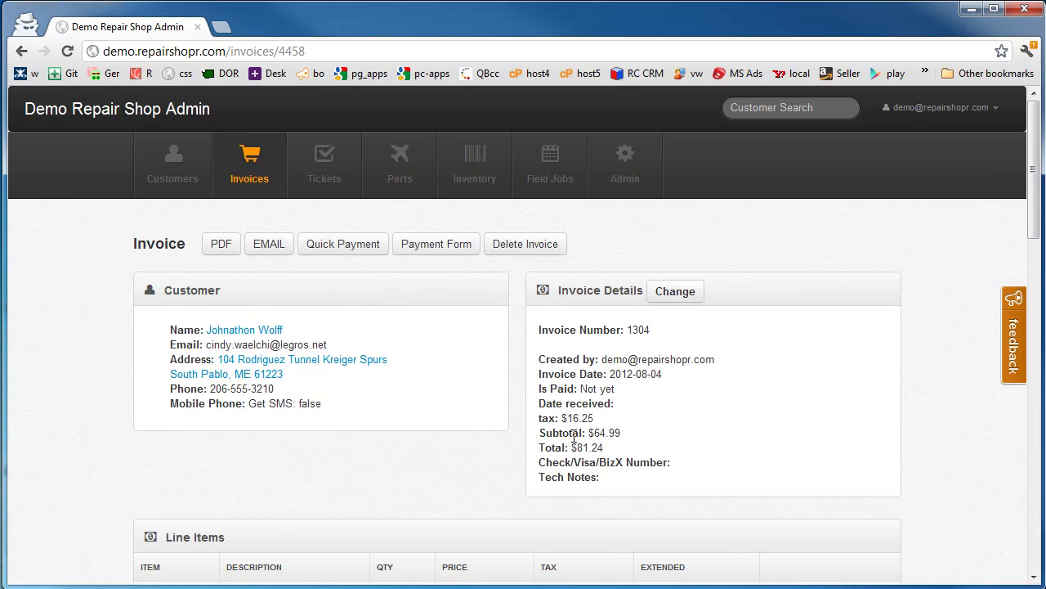
{"action": "left_click_drag", "start_coordinate": [620, 450], "coordinate": [569, 449]}
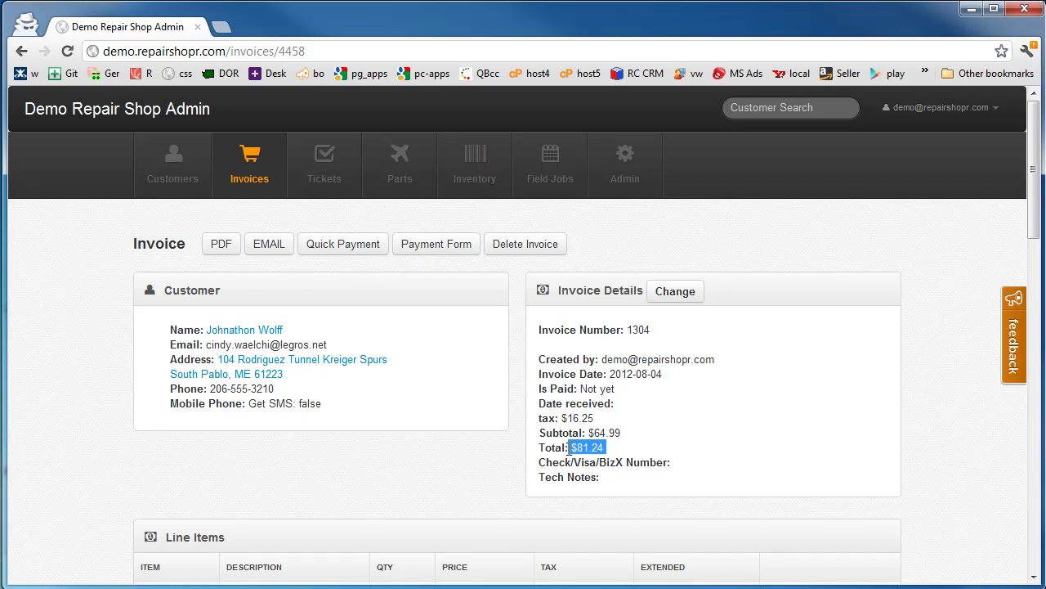
{"action": "left_click", "coordinate": [492, 468]}
{"action": "left_click", "coordinate": [339, 245]}
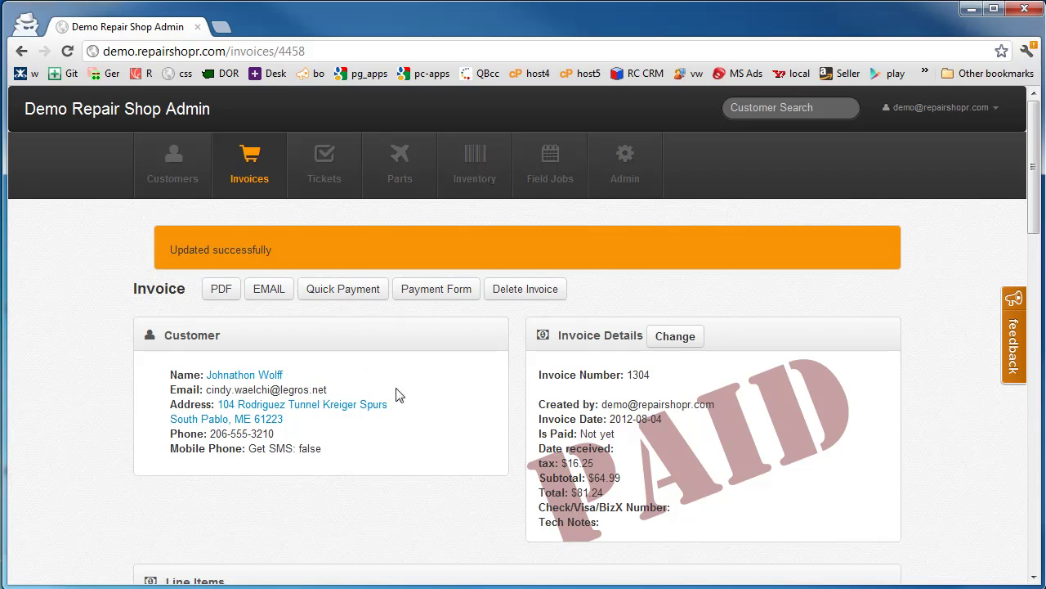
View the PDF of the paid invoice and email the invoice to the customer.
{"action": "left_click", "coordinate": [229, 292]}
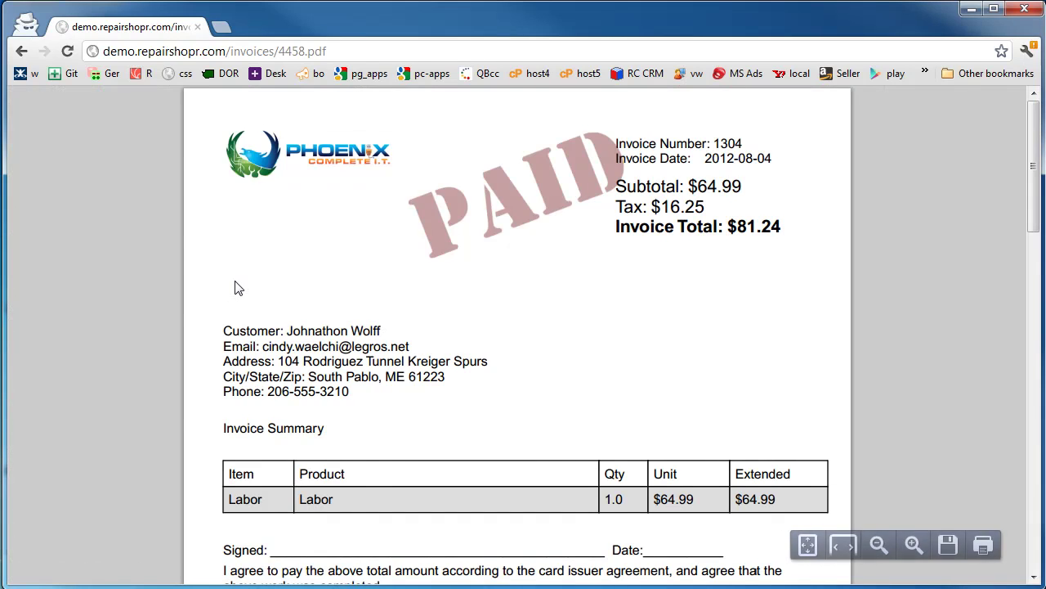
{"action": "left_click", "coordinate": [21, 50]}
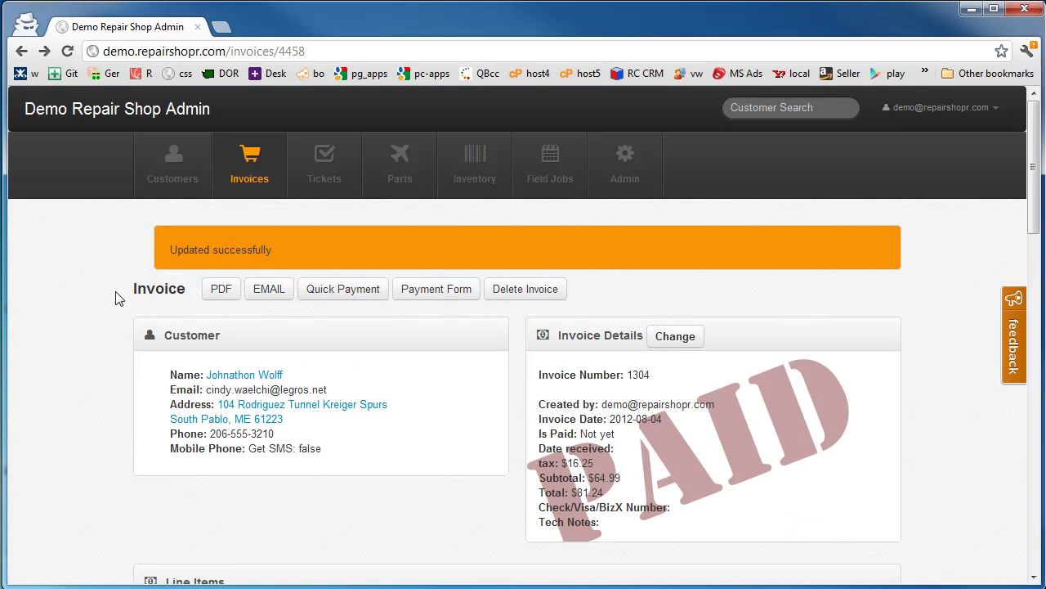
{"action": "left_click", "coordinate": [270, 291]}
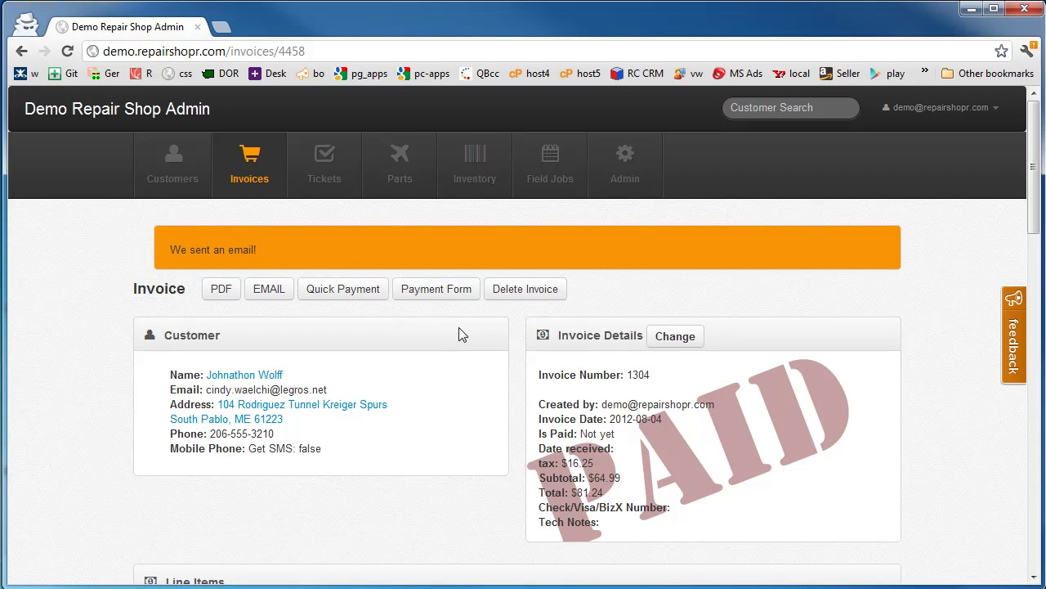
Reopen the newest invoice from the invoice list, mark it as Paid with 8/3/12 as the date received, and save it.
{"action": "left_click", "coordinate": [255, 184]}
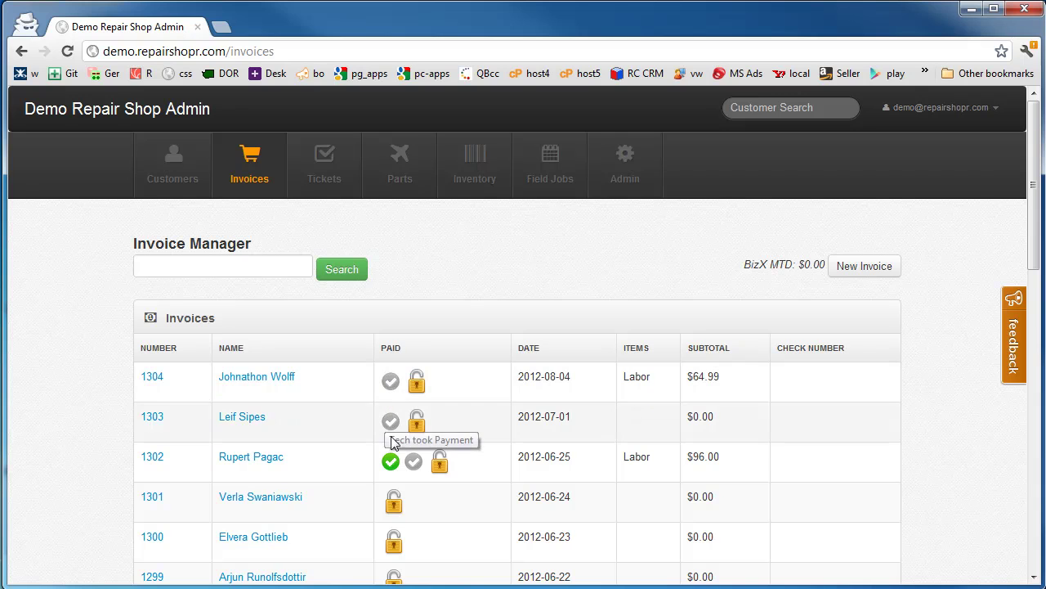
{"action": "left_click", "coordinate": [157, 379]}
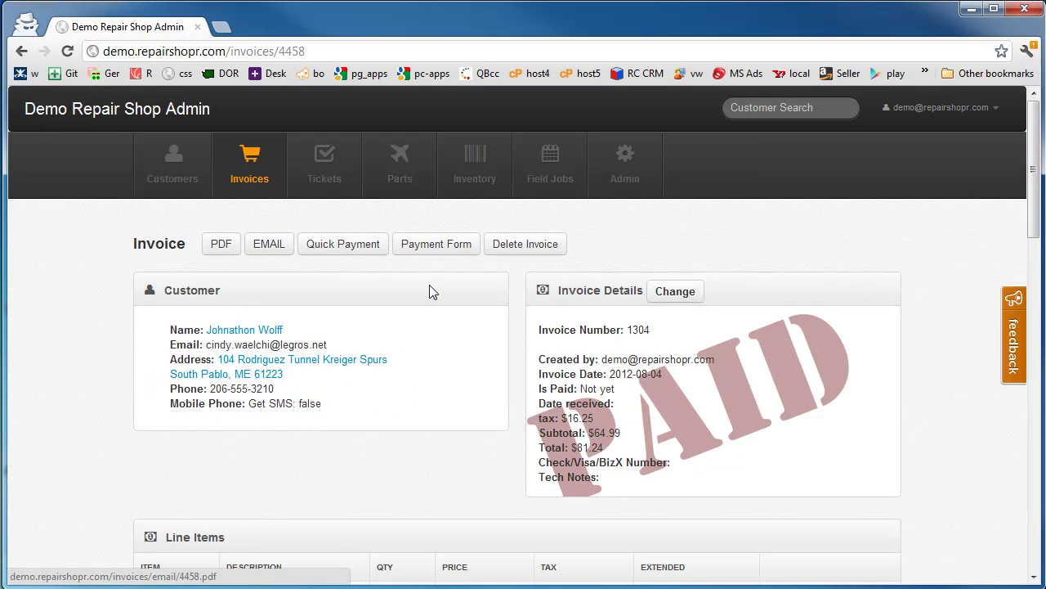
{"action": "left_click", "coordinate": [675, 292]}
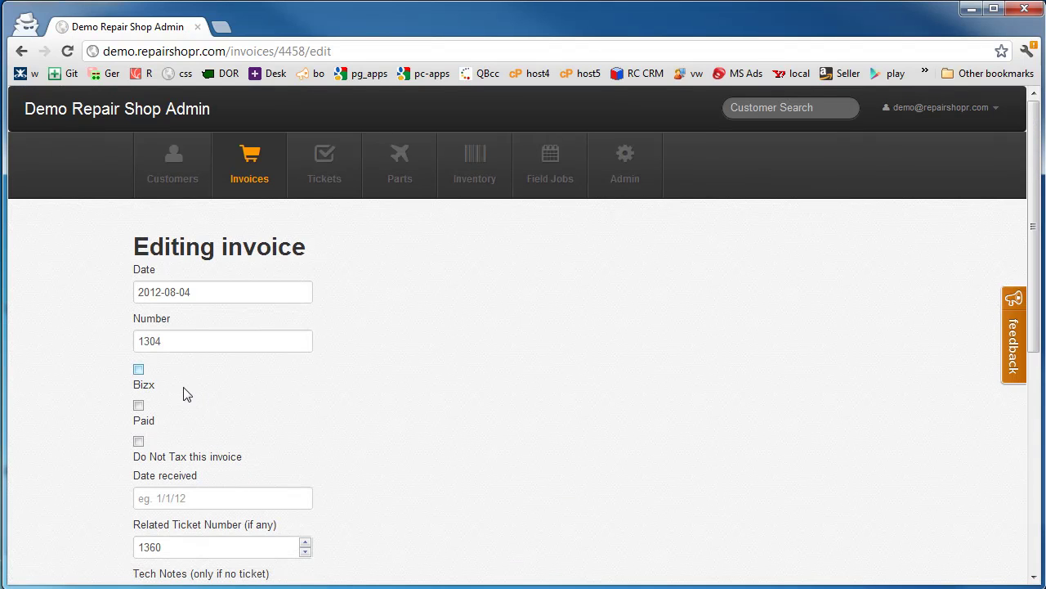
{"action": "left_click", "coordinate": [139, 407]}
{"action": "left_click", "coordinate": [175, 496]}
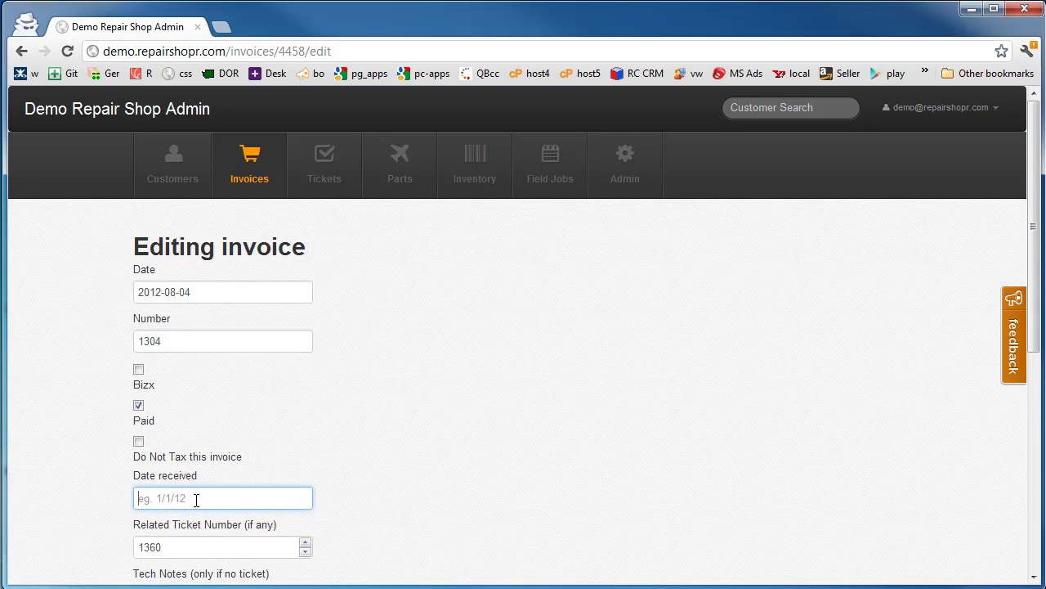
{"action": "type", "text": "8/3/12"}
{"action": "key", "text": "Return"}
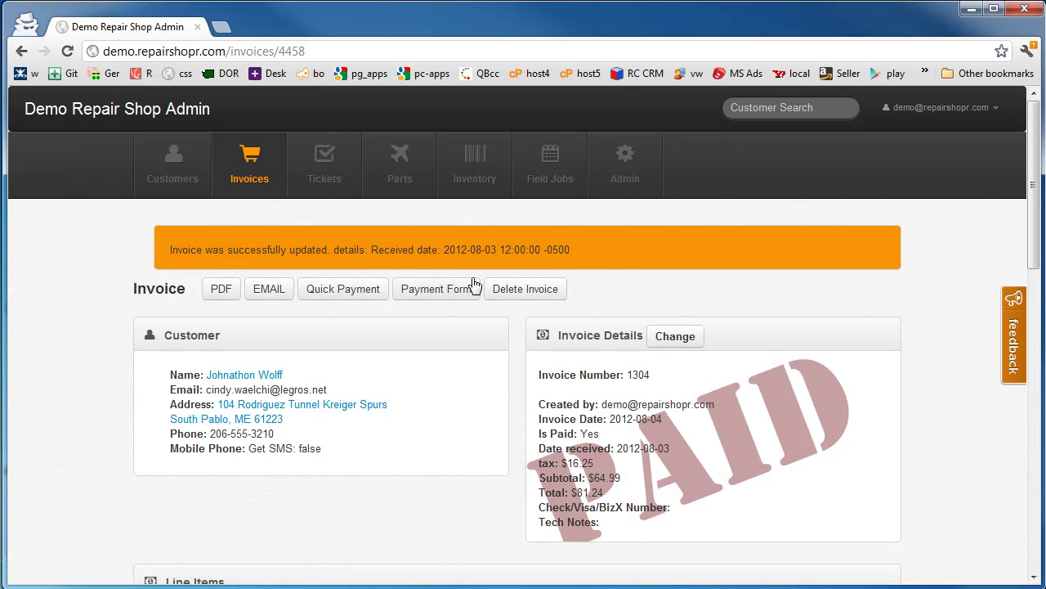
{"action": "left_click_drag", "start_coordinate": [496, 249], "coordinate": [444, 249]}
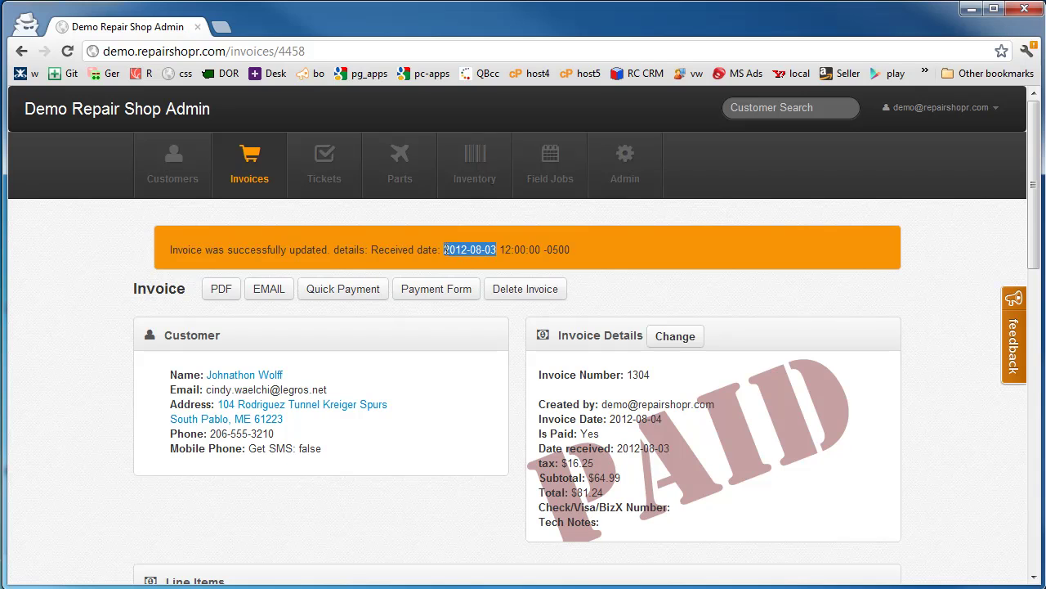
{"action": "left_click", "coordinate": [95, 249]}
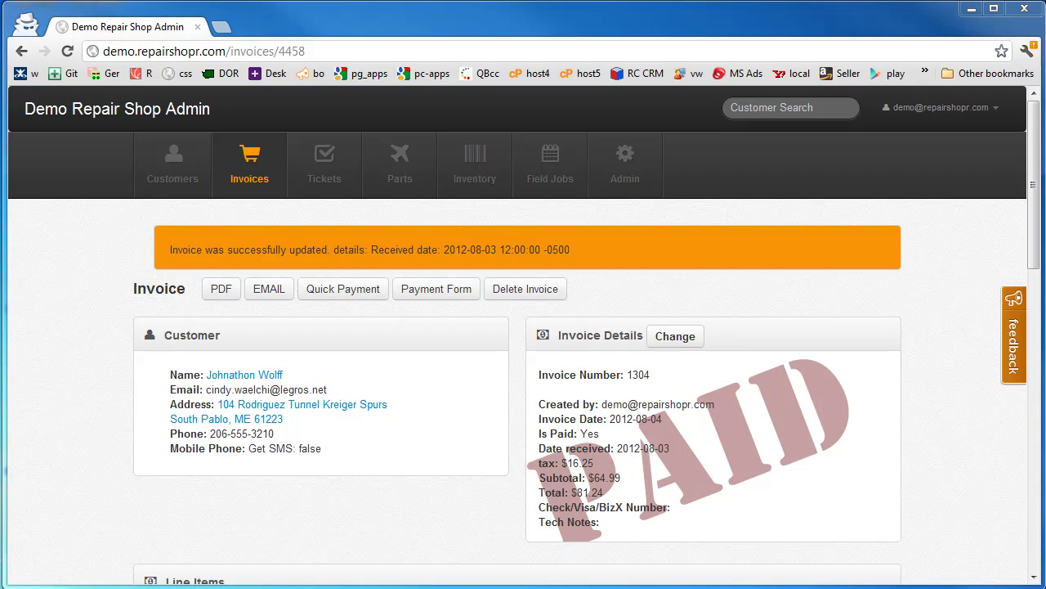